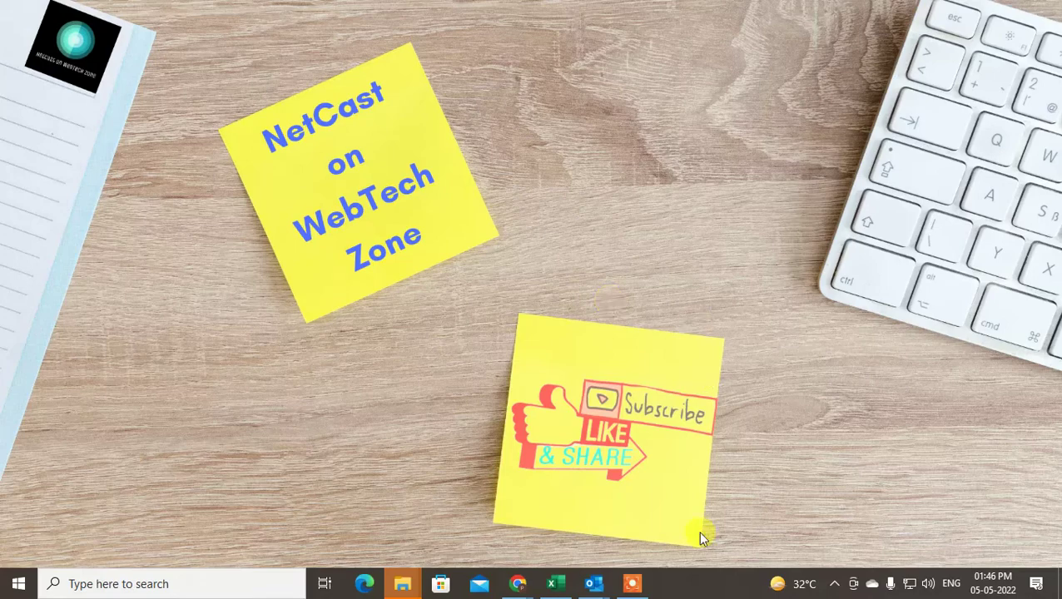
Open the Outlook reply to "Google is hiring: Shopping Product Specialist, YouTube." and expand its full list of To recipients.
mouse_move(597, 587)
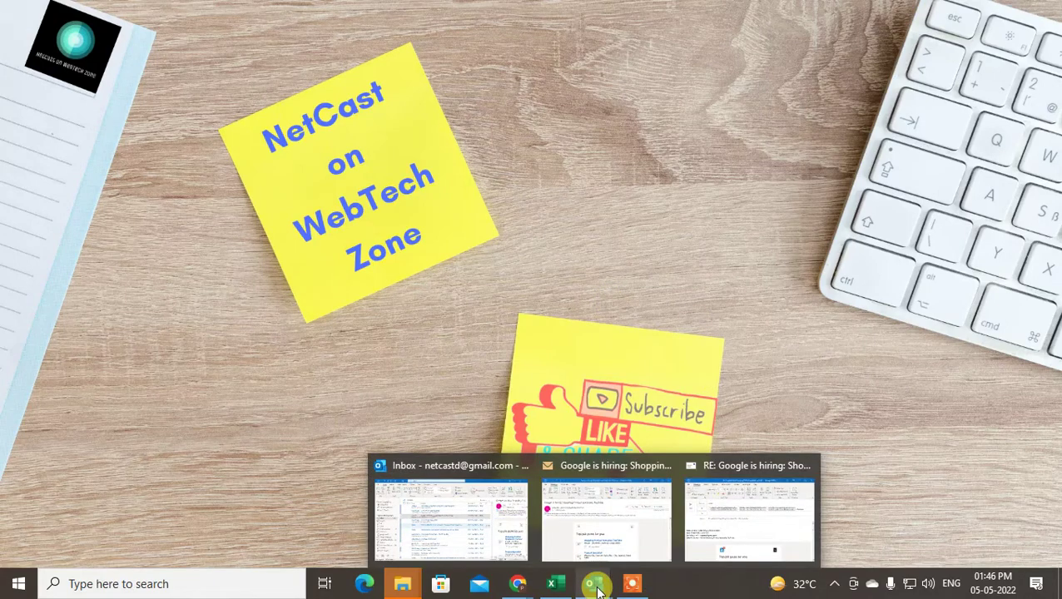
click(748, 517)
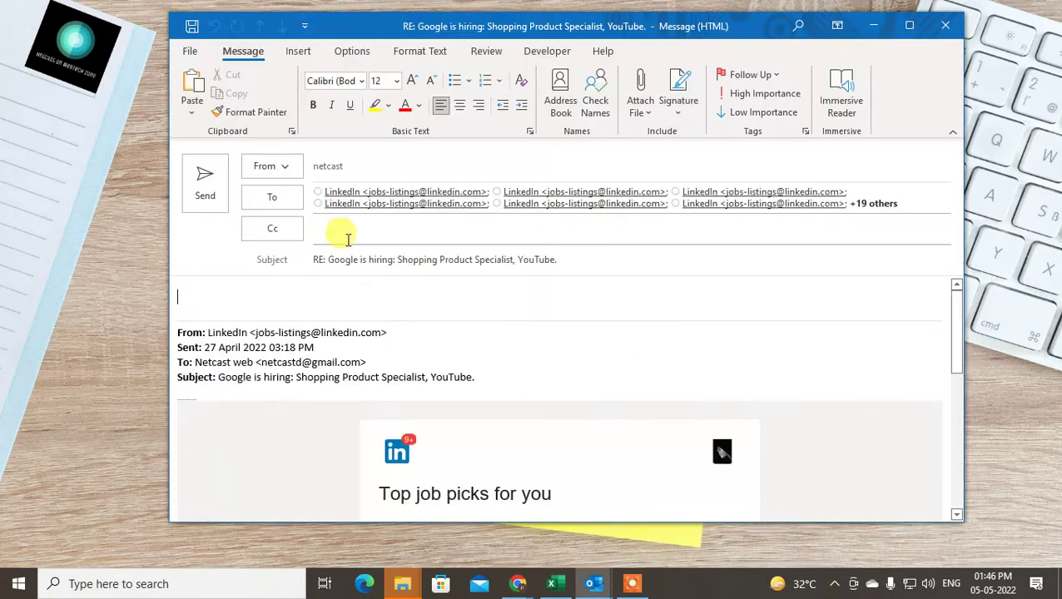
click(391, 229)
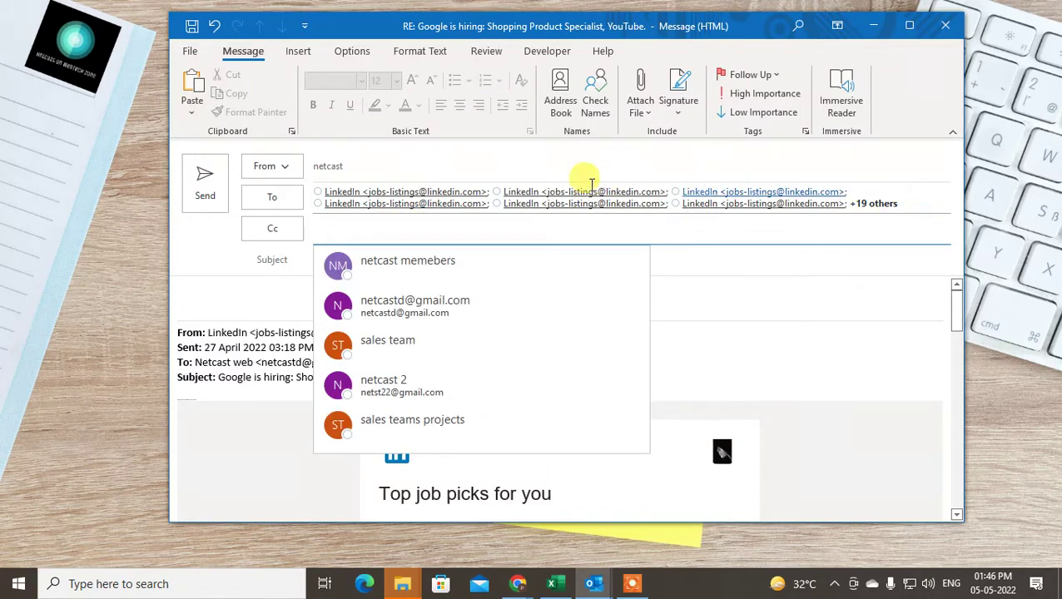
click(545, 181)
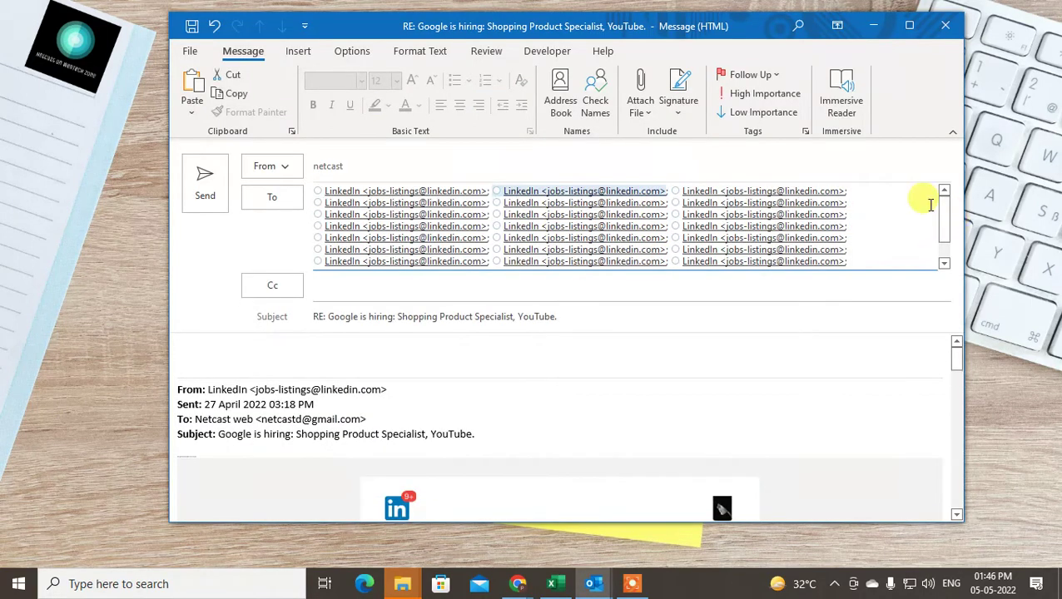
scroll(943, 233, down, 1)
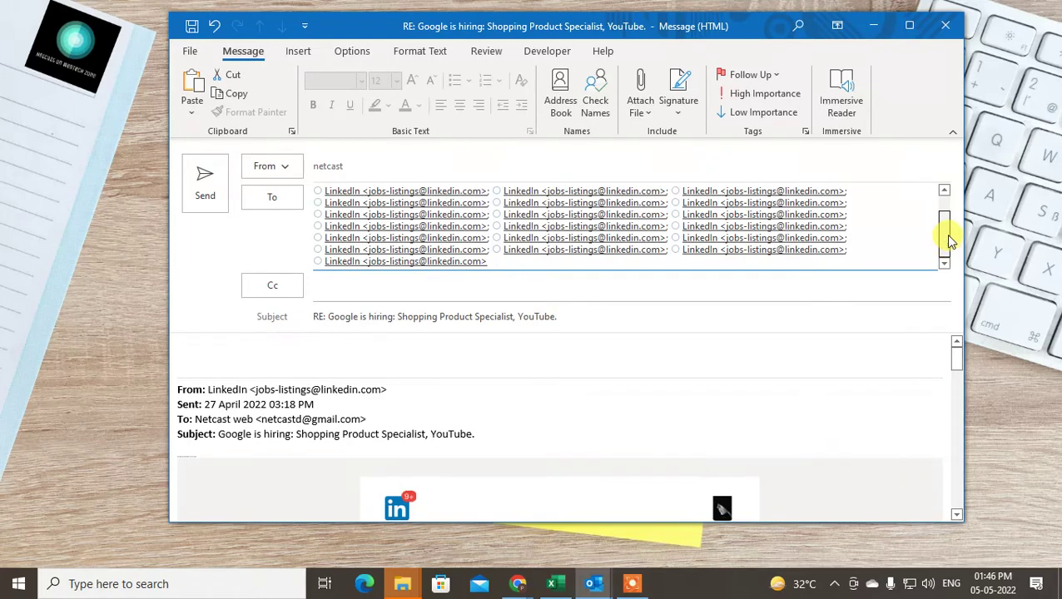
drag(948, 235, 948, 213)
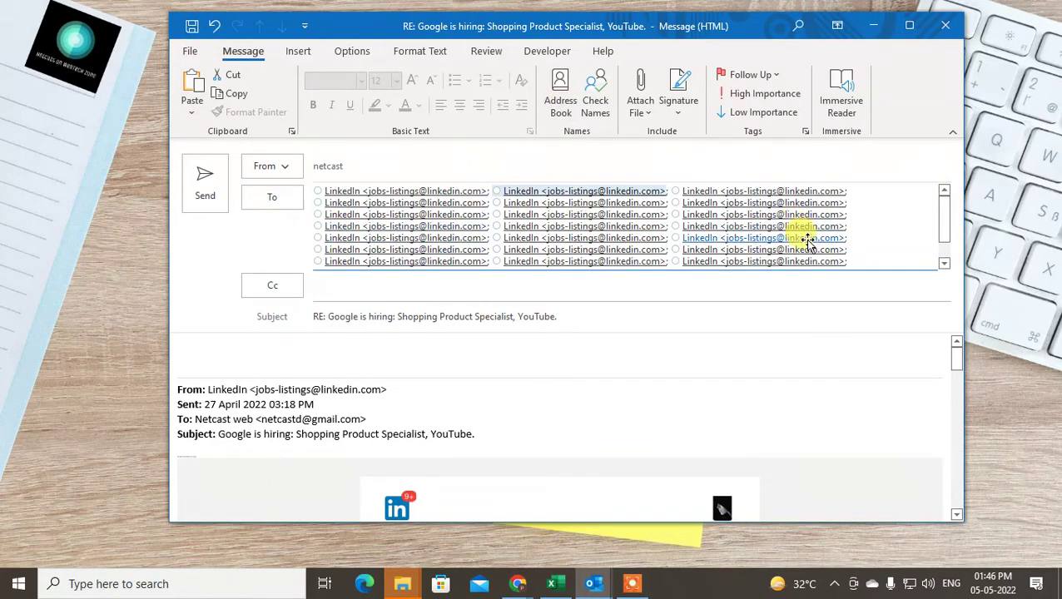
scroll(832, 237, down, 1)
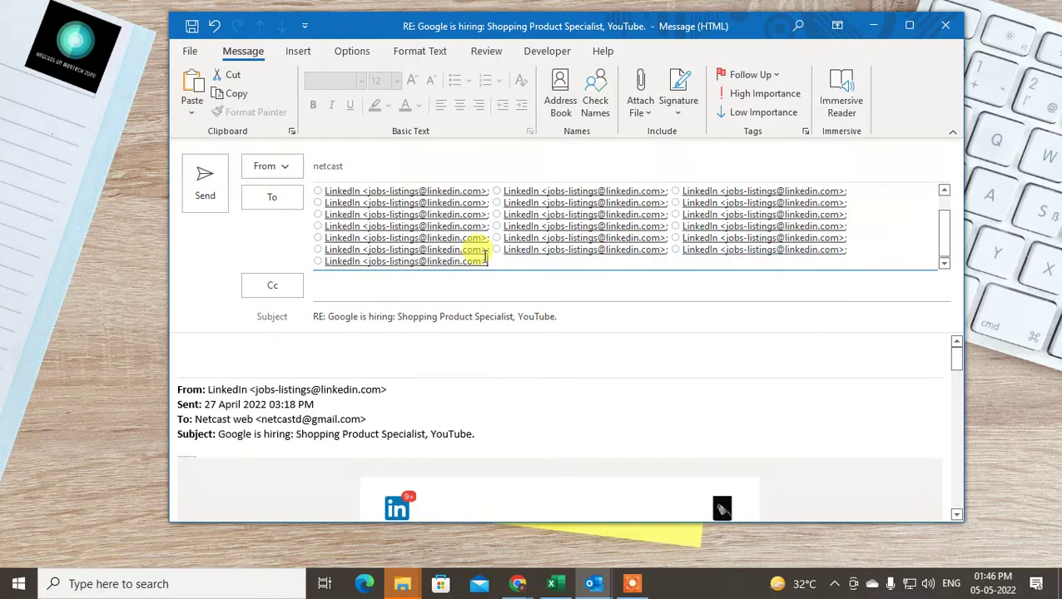
Select every recipient in the reply's To field and copy them.
drag(487, 259, 356, 213)
click(519, 262)
drag(517, 261, 288, 170)
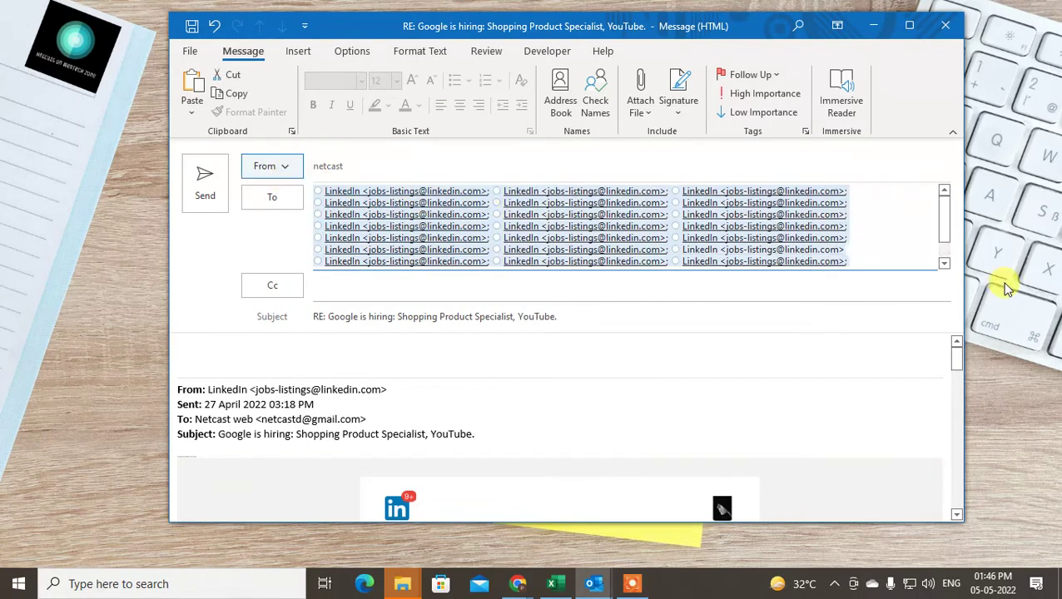
scroll(948, 250, down, 1)
click(549, 255)
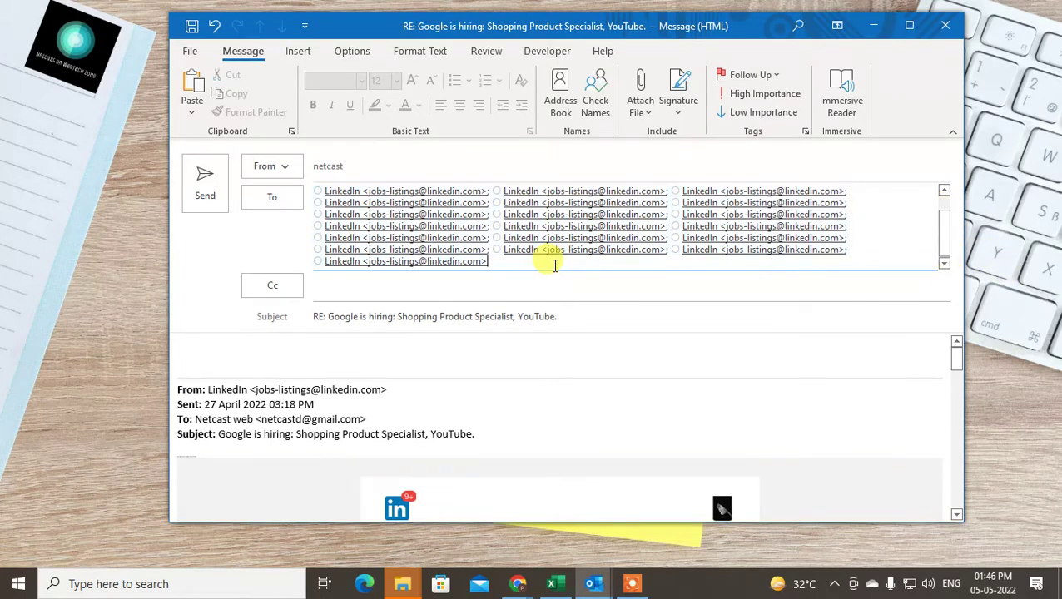
key(ctrl+a)
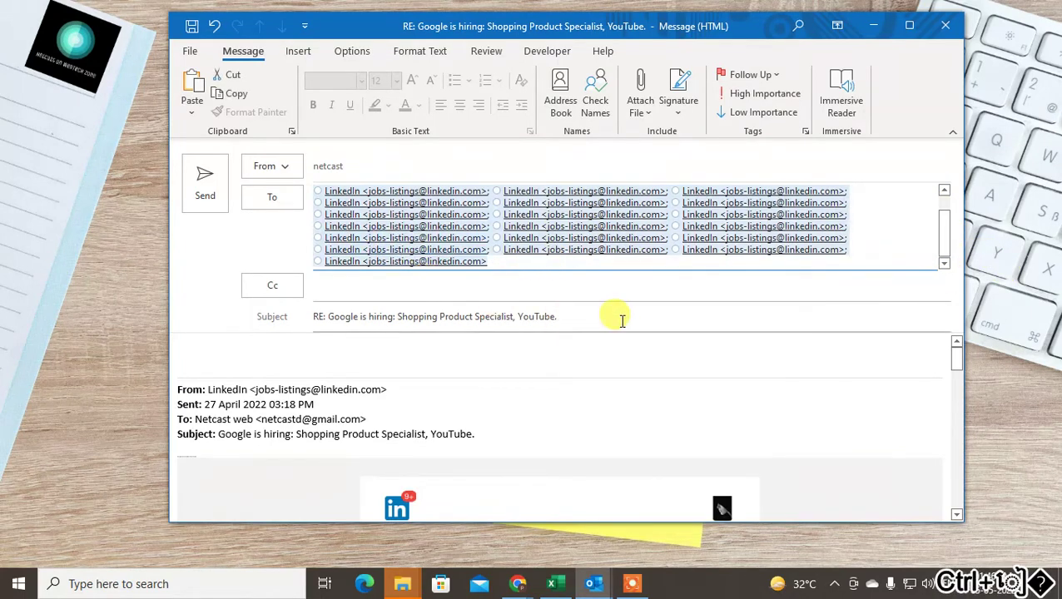
key(ctrl+c)
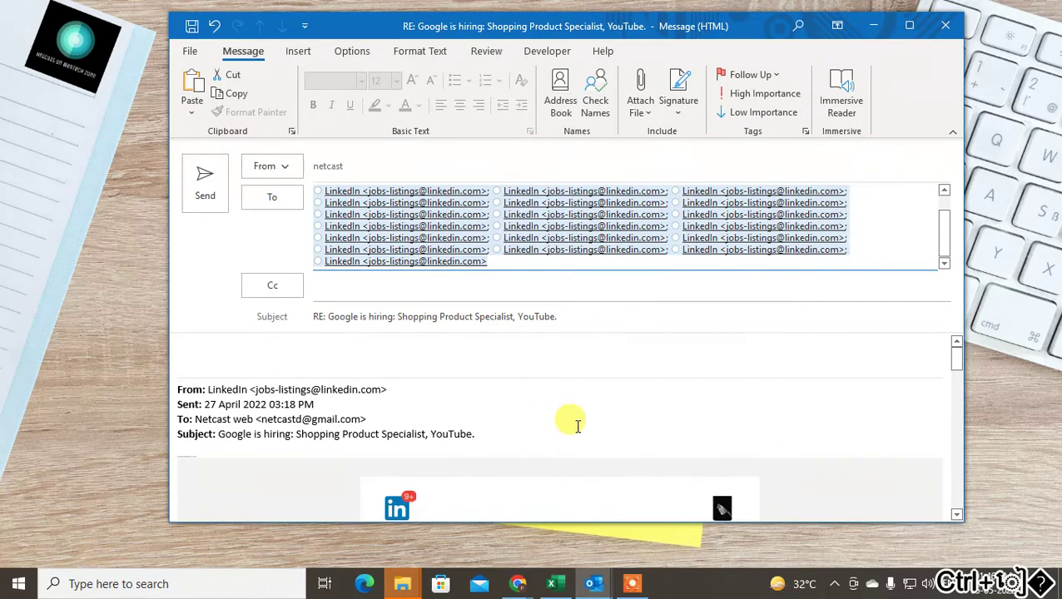
Switch to Excel and paste the copied content into cell A1 of Sheet6.
key(alt+Tab)
click(67, 246)
click(43, 182)
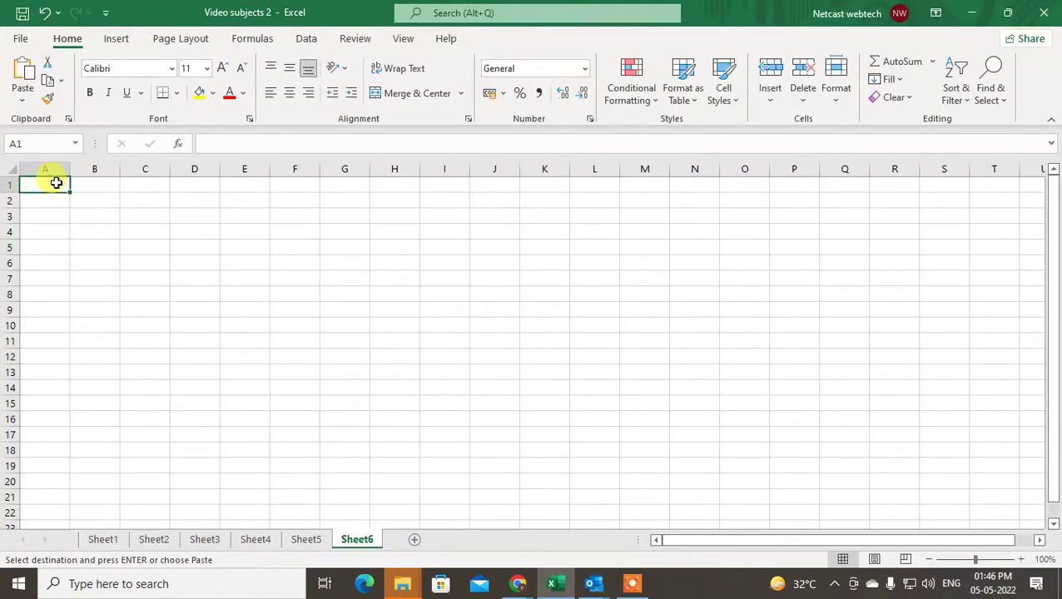
right_click(42, 186)
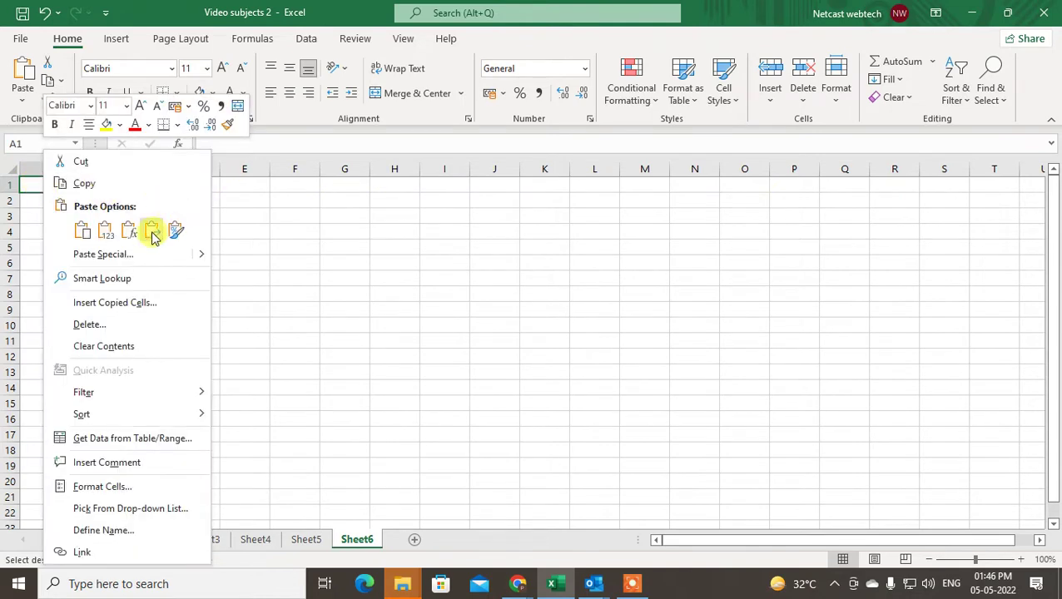
click(263, 199)
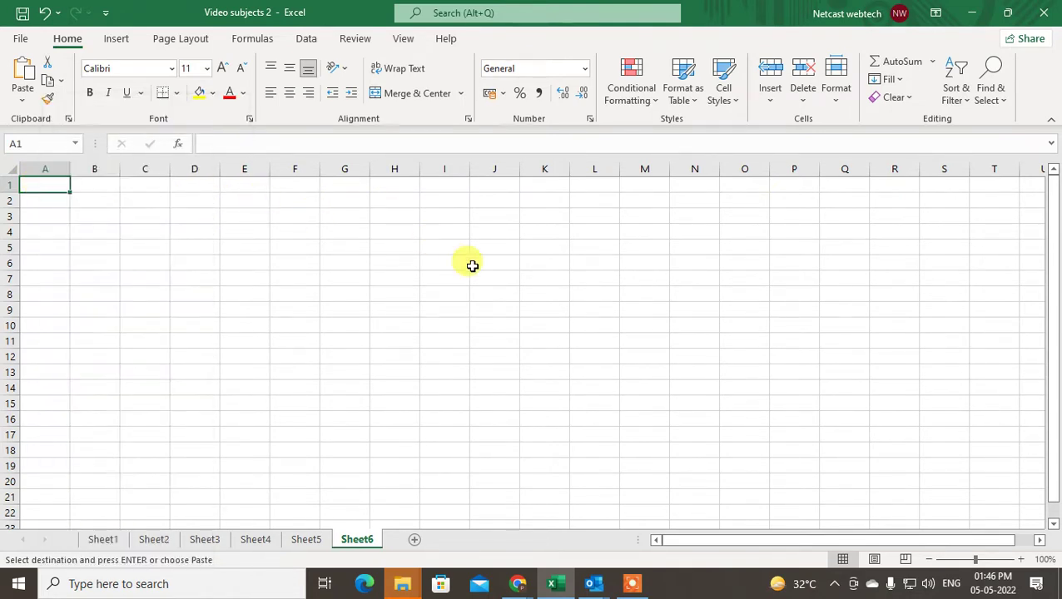
key(ctrl+v)
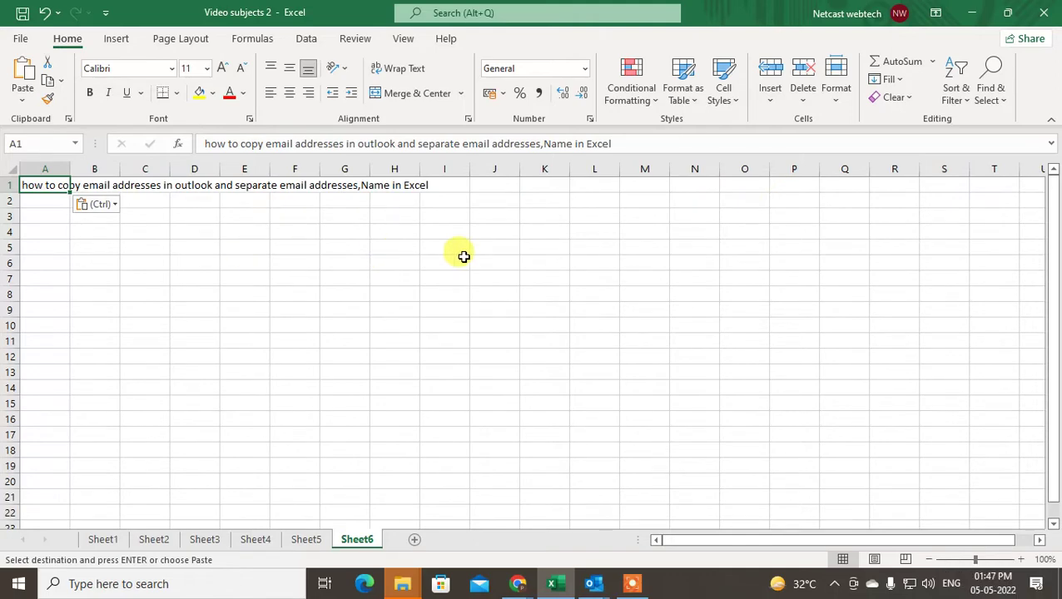
Switch to the Outlook reply, copy the selected To recipients again, and return to the Excel workbook.
key(alt+shift+8)
right_click(370, 232)
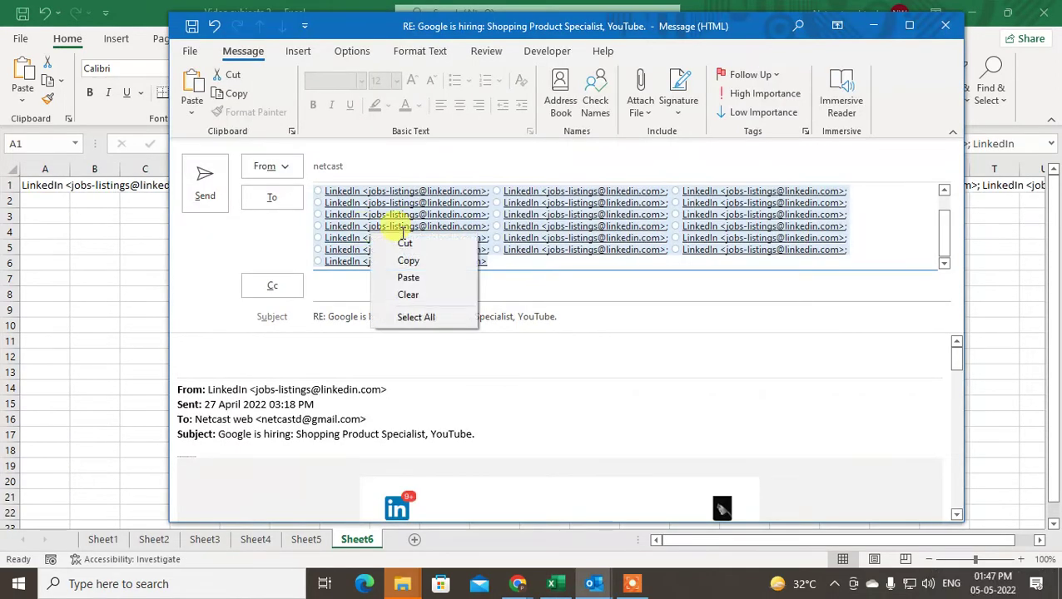
click(422, 263)
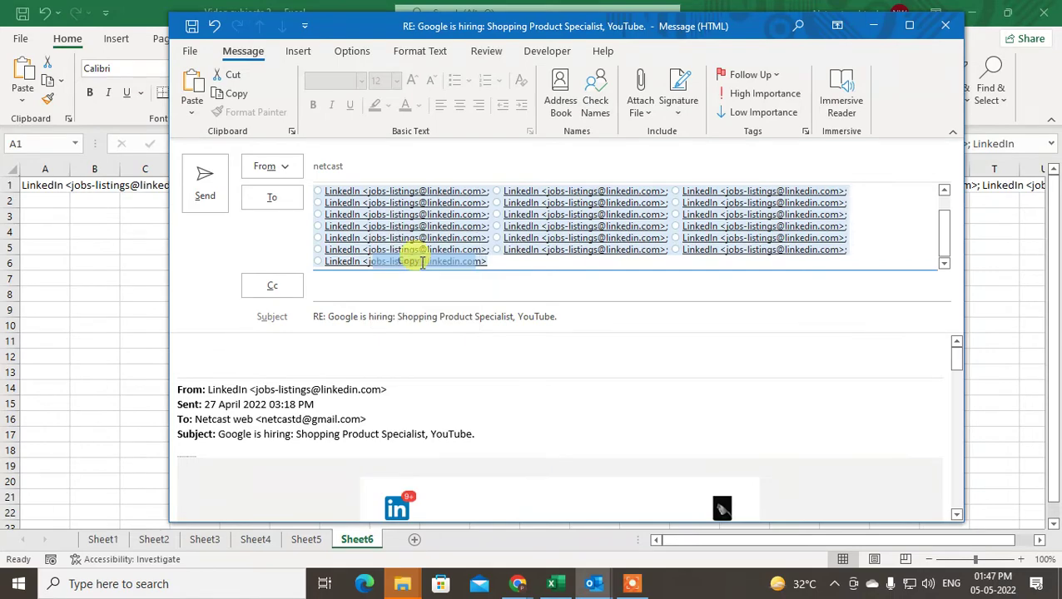
key(alt+shift+8)
key(alt+F8)
key(alt+Tab)
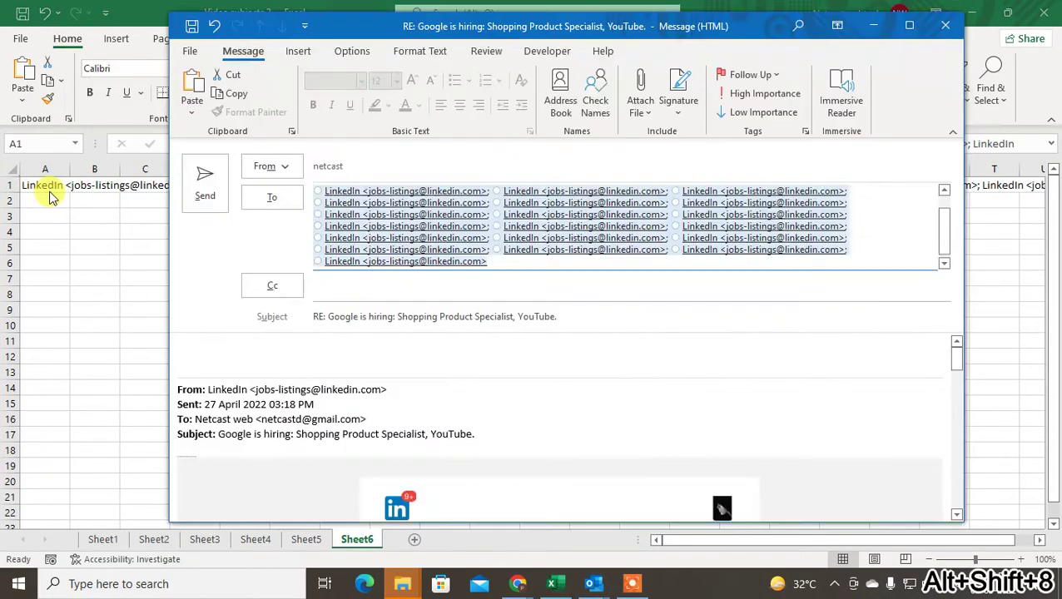
key(alt+Tab)
Check which cells in row 1 actually hold the pasted recipient list.
click(119, 195)
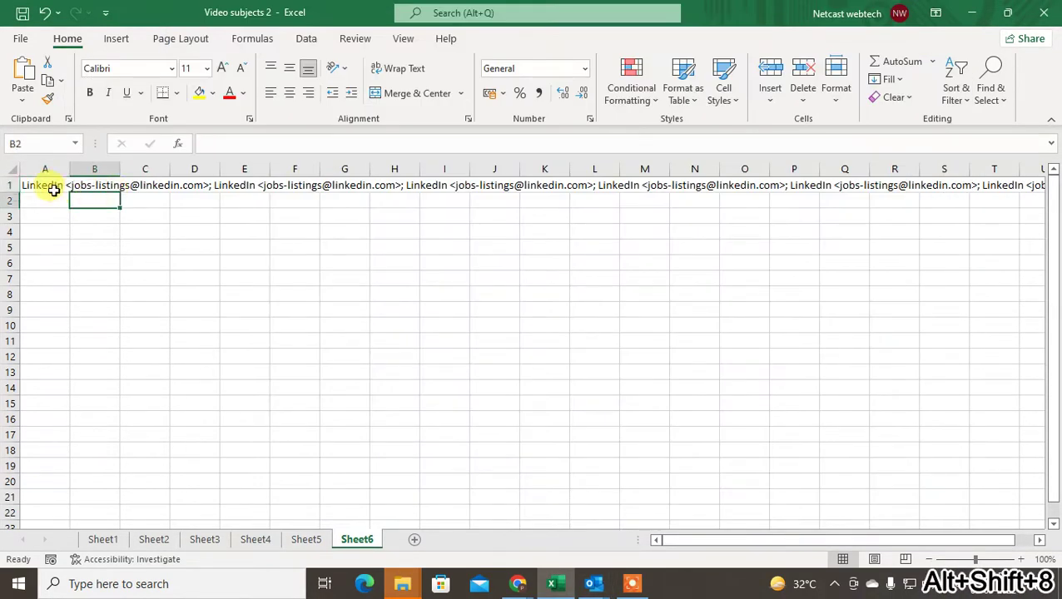
click(45, 187)
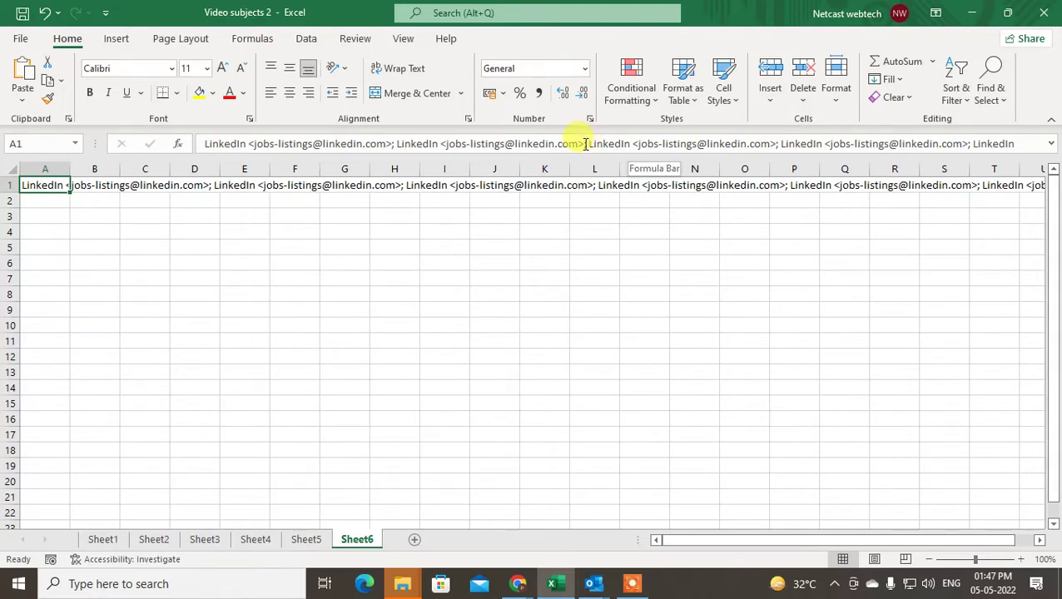
click(102, 186)
click(142, 185)
click(25, 185)
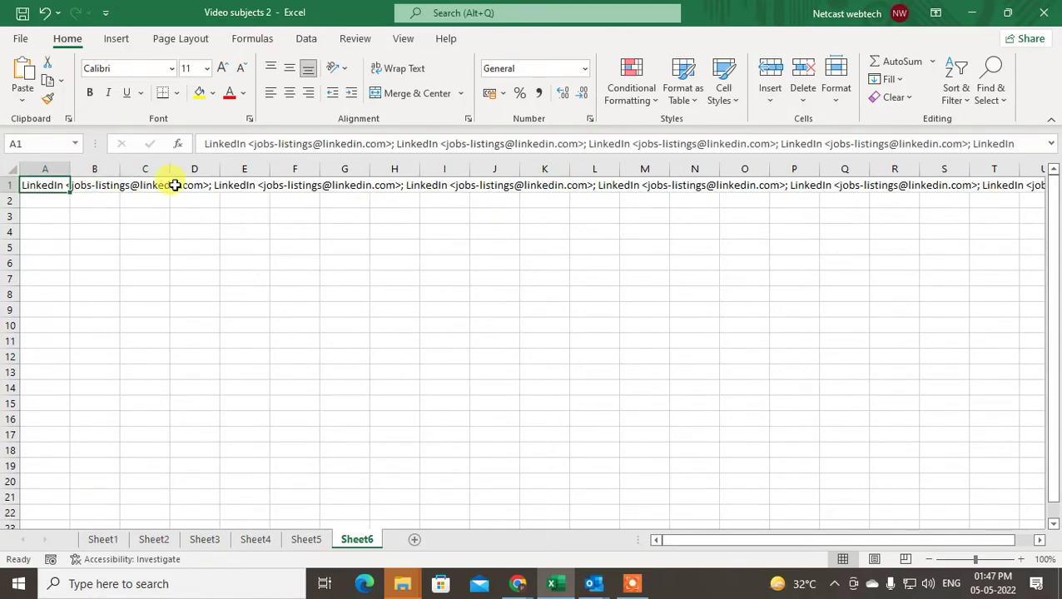
click(175, 185)
click(125, 218)
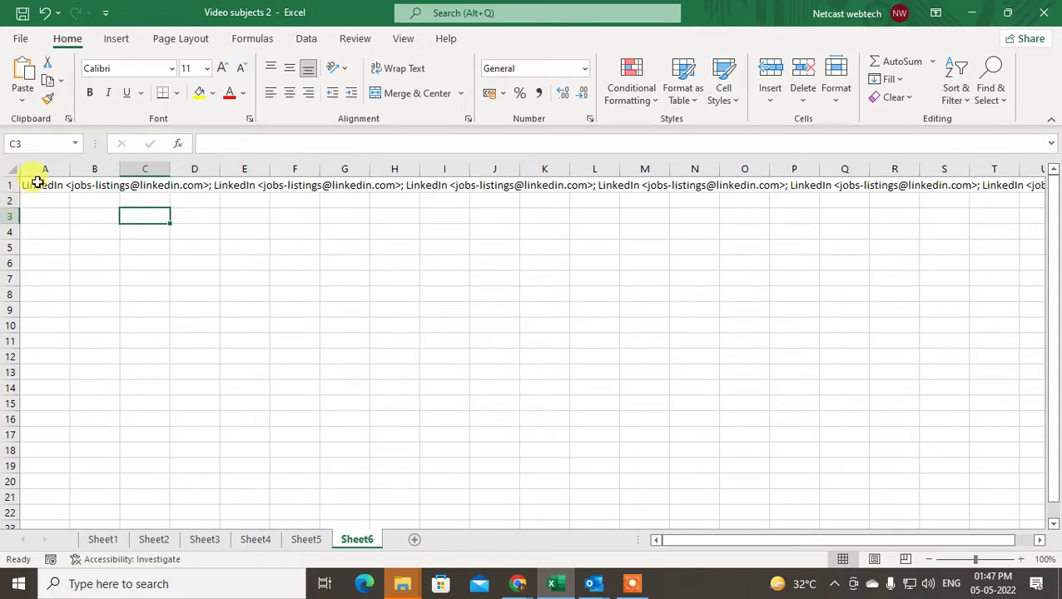
Start Text to Columns on cell A1 with Delimited as the data type and proceed to the delimiter settings.
click(37, 184)
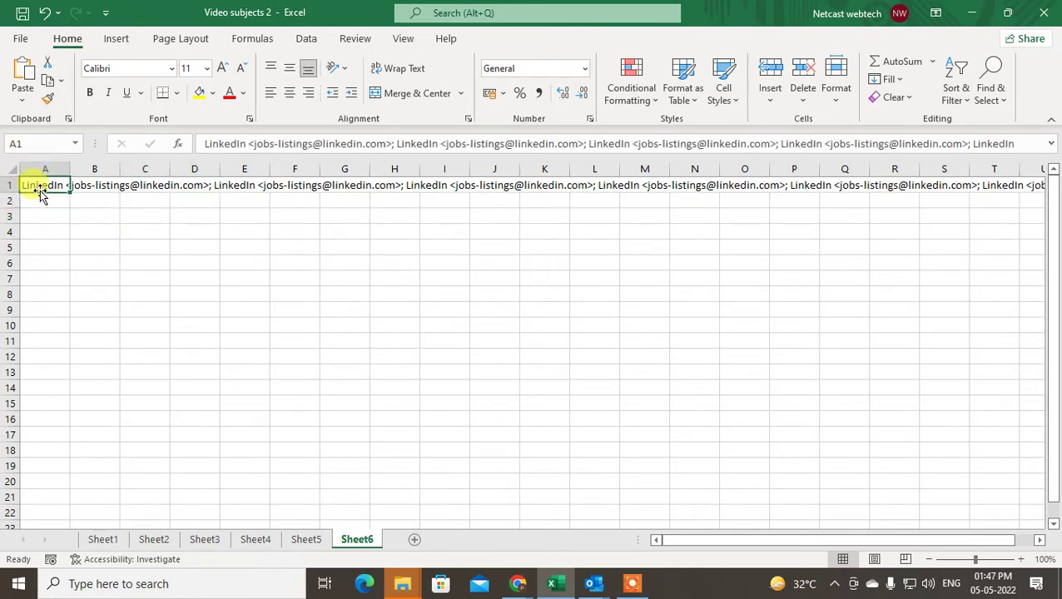
click(314, 38)
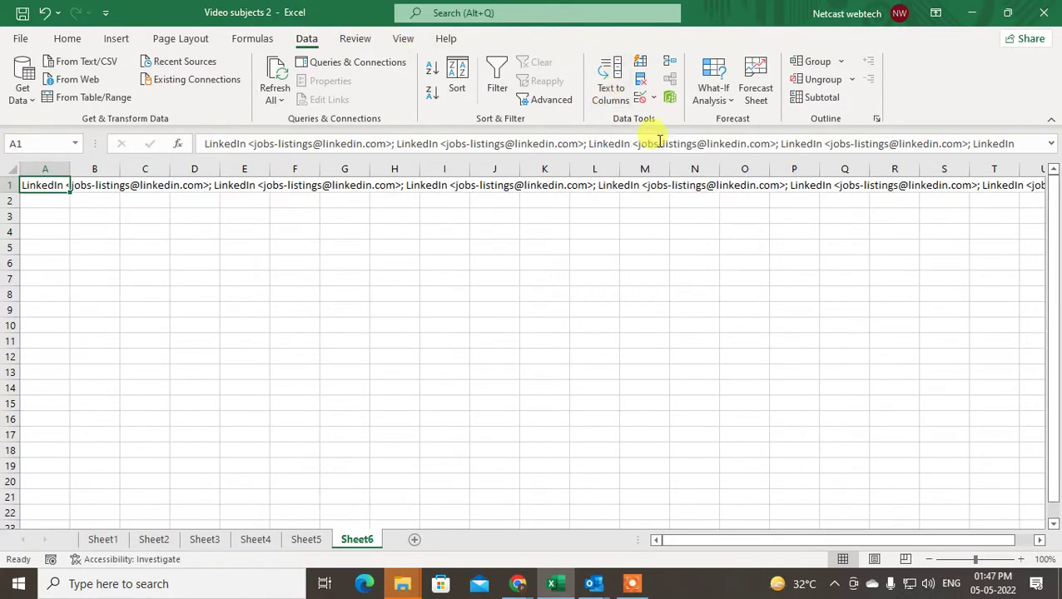
click(614, 81)
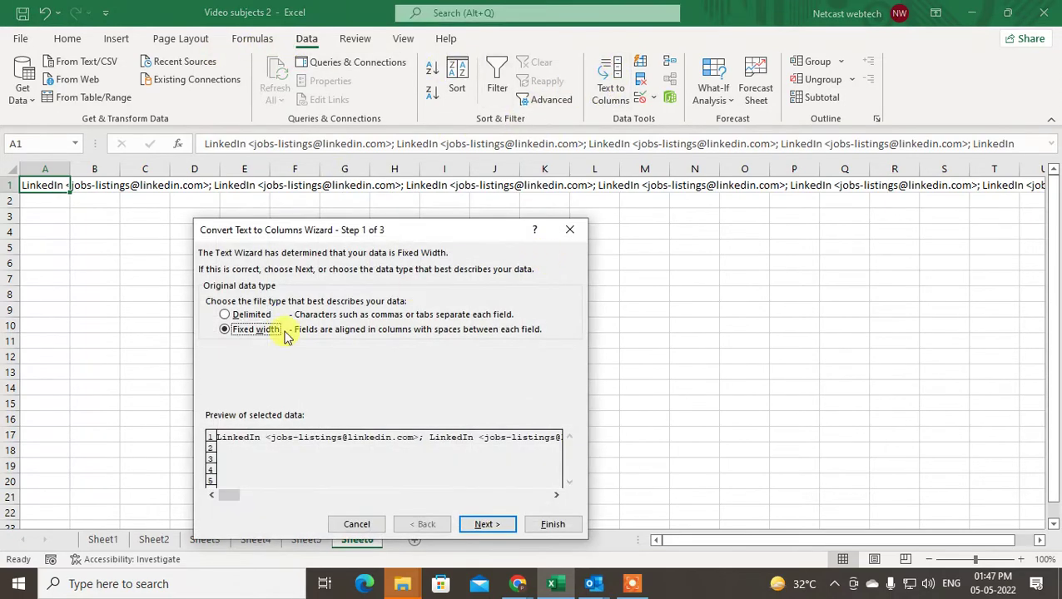
click(238, 317)
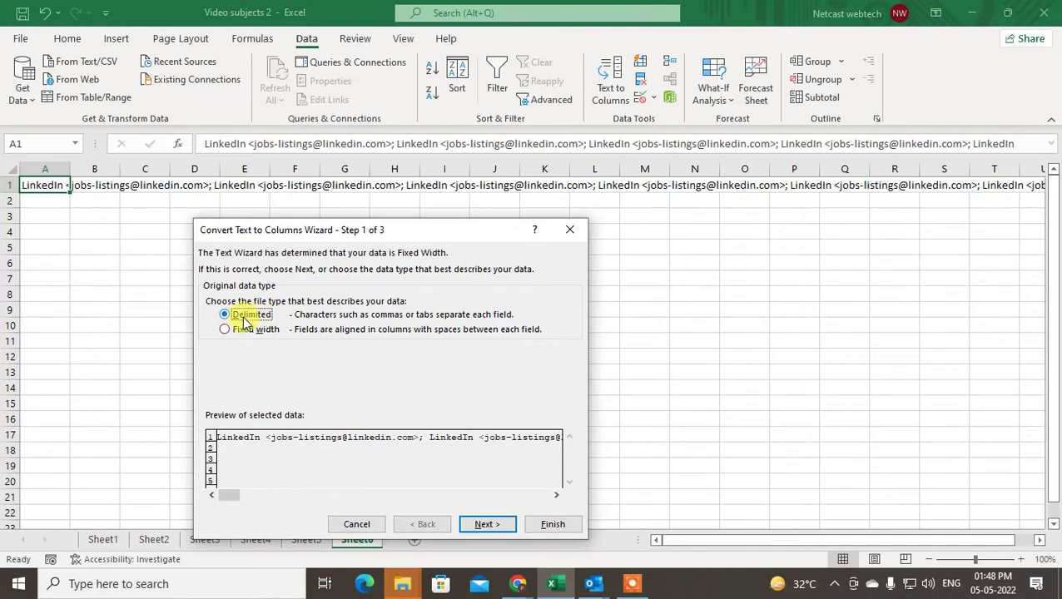
drag(344, 229, 349, 178)
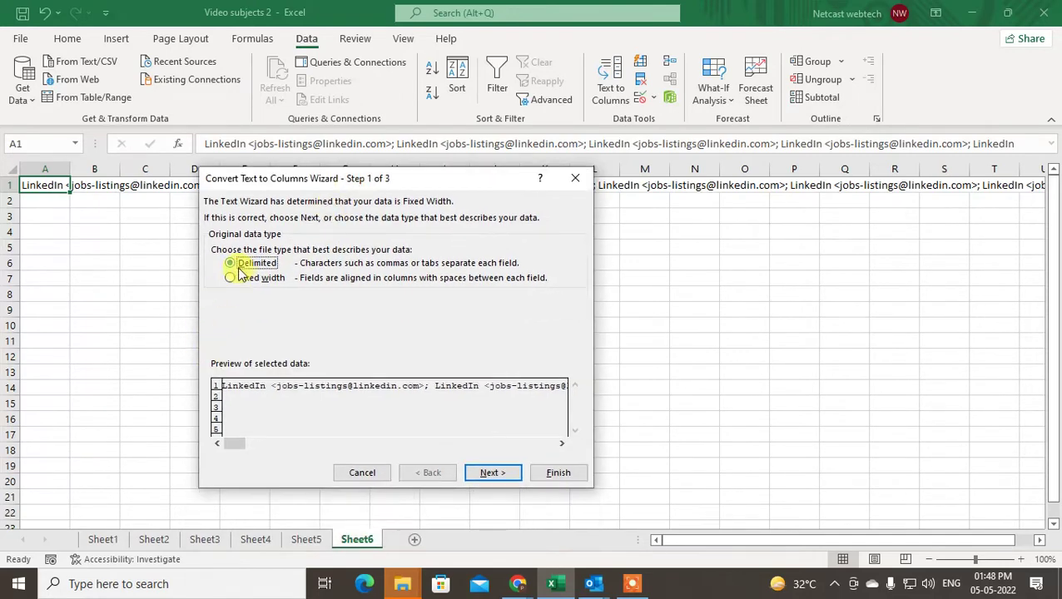
click(492, 472)
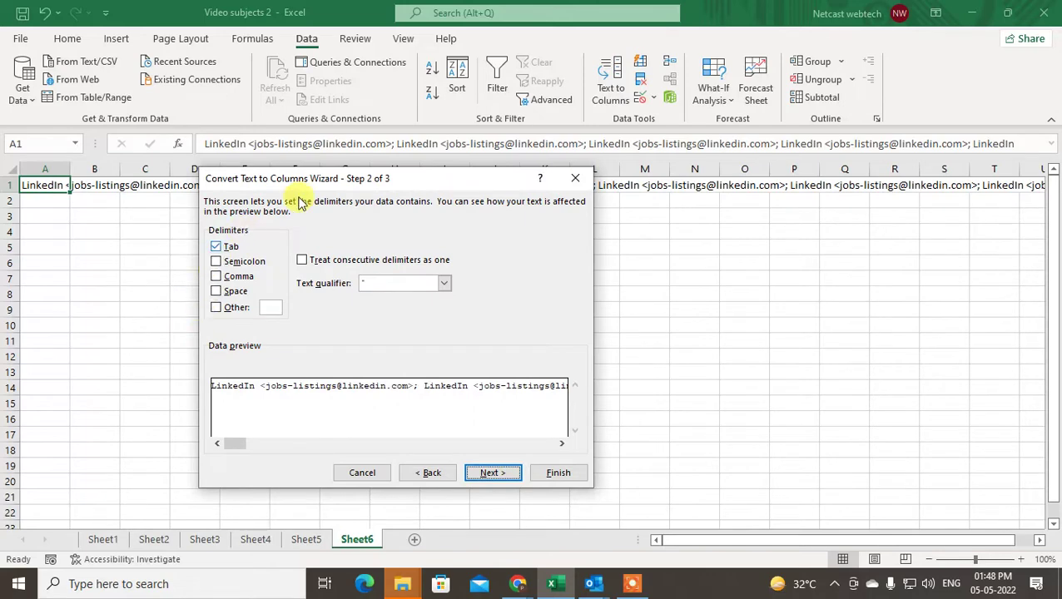
Use only Semicolon as the delimiter instead of Tab and finish splitting the recipient list into columns.
drag(402, 178, 578, 178)
click(391, 261)
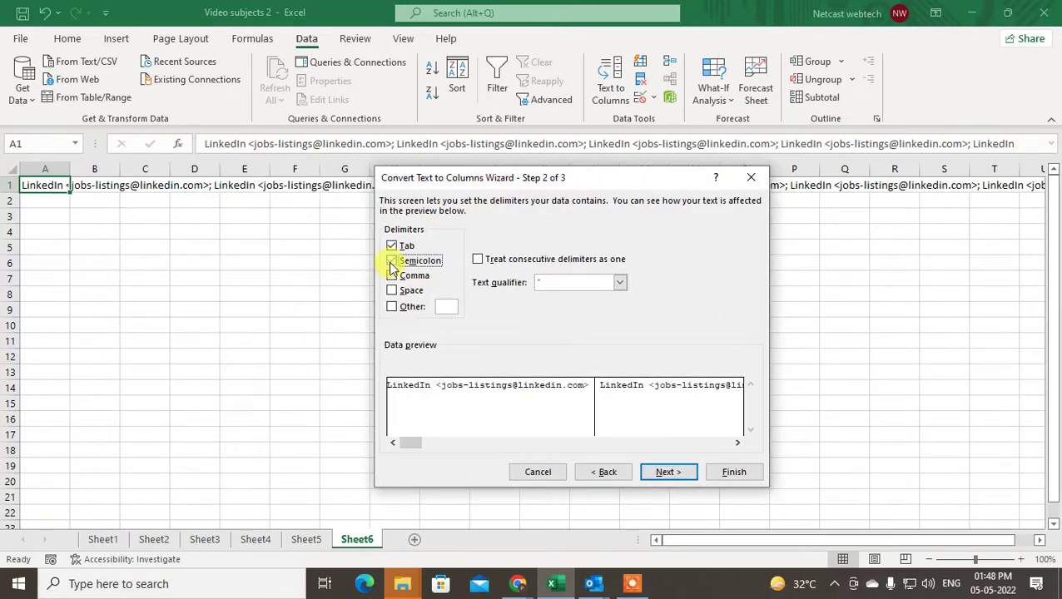
click(400, 247)
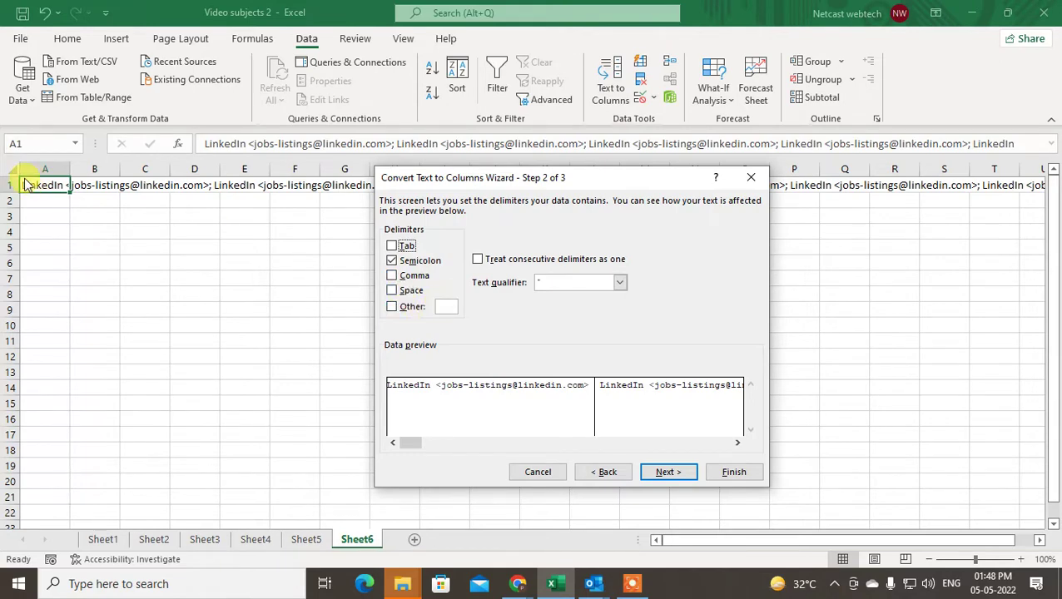
click(396, 314)
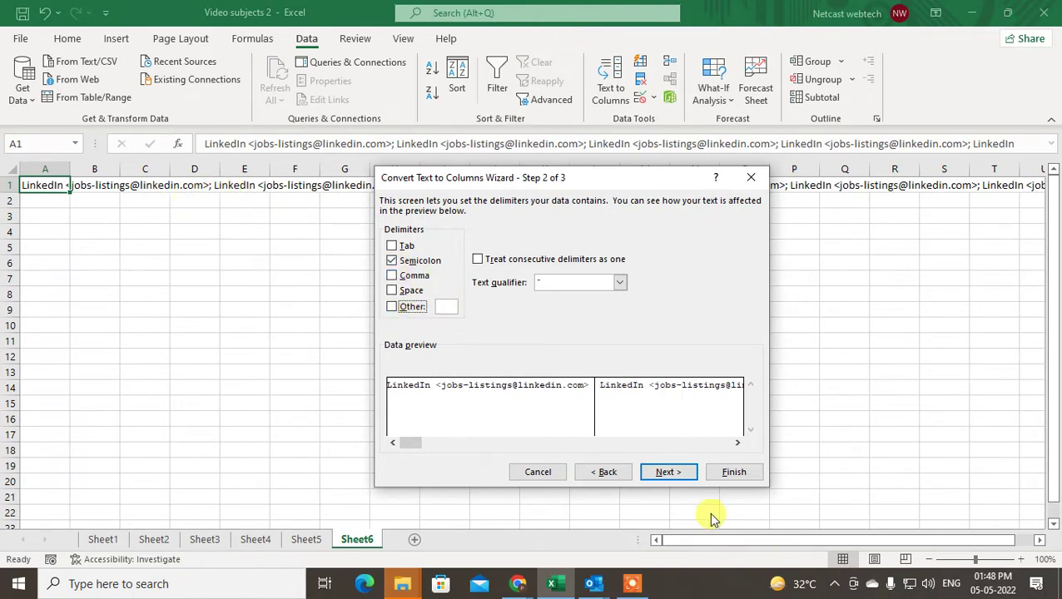
click(736, 474)
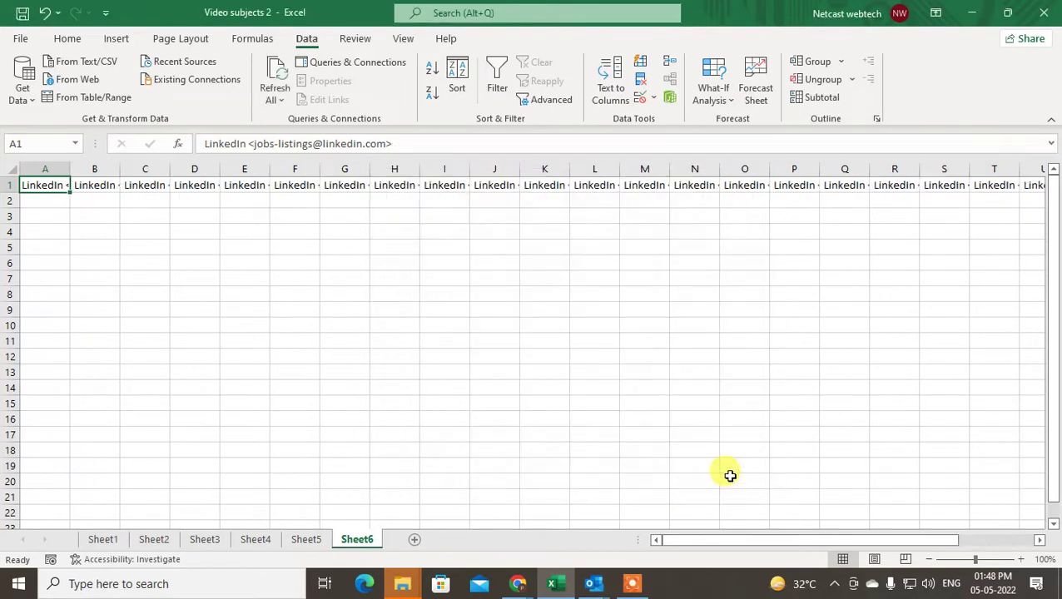
Examine the separated recipient entries cell by cell across row 1, starting from A1.
click(42, 199)
click(46, 186)
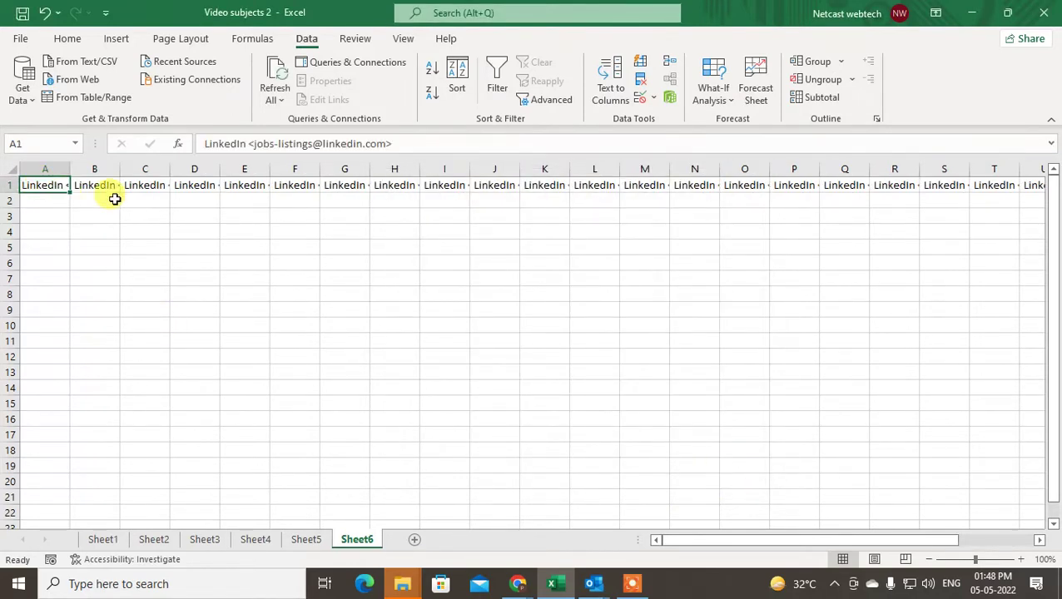
key(Right)
key(Right)
key(Right)
key(Right)
key(Right)
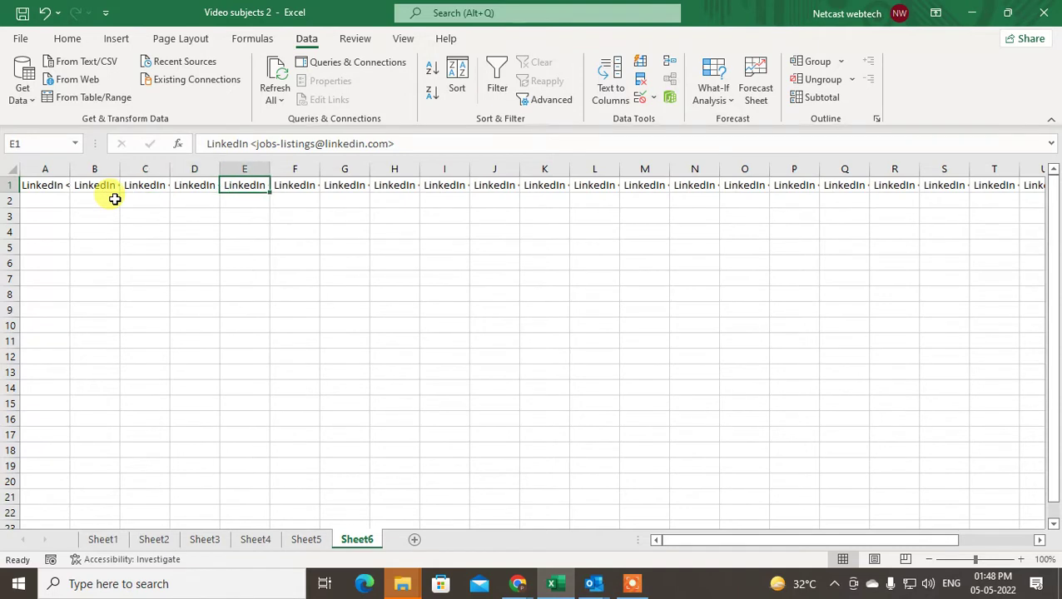
key(Right)
key(Right)
key(Right)
key(Right)
key(Right)
key(Right)
key(Right)
key(Right)
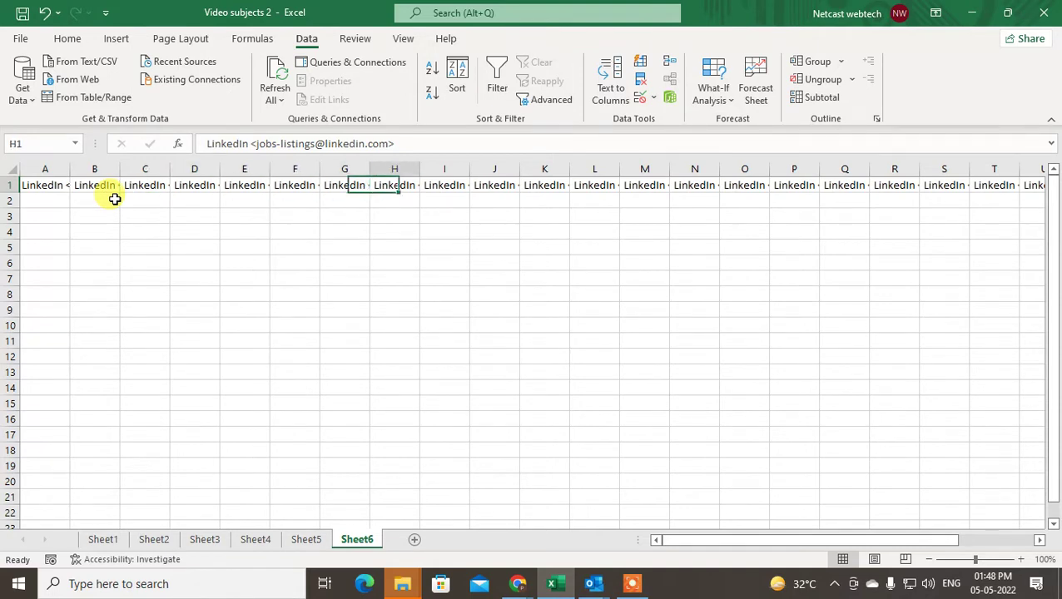
Review the split recipient entries along row 1 out to column Q and back to A1.
key(Right)
key(Right)
key(Right)
key(Right)
key(Right)
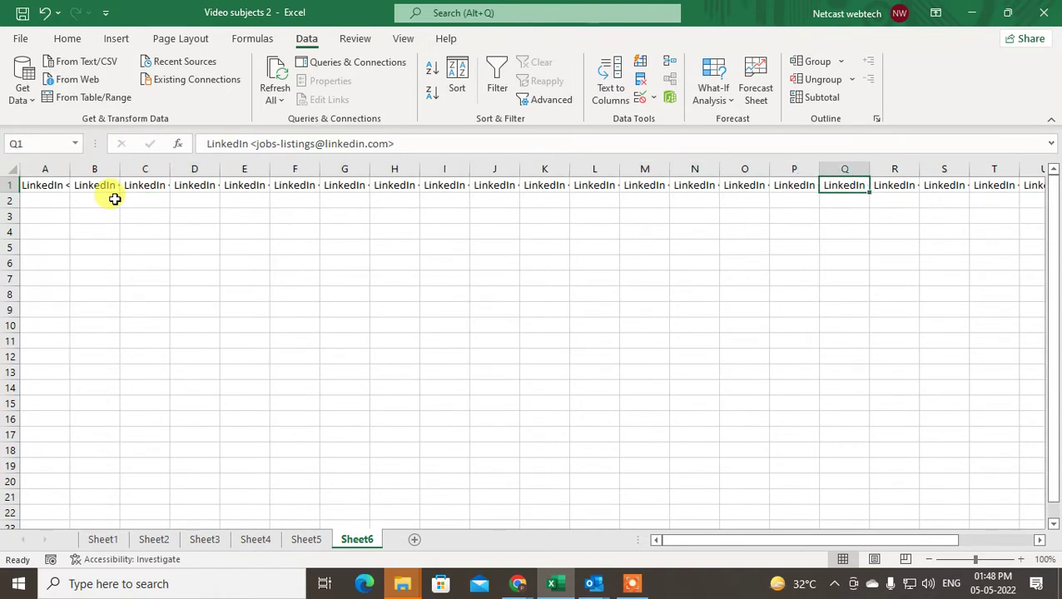
key(Left)
key(Left)
key(Left)
key(Left)
key(Left)
key(Left)
key(Home)
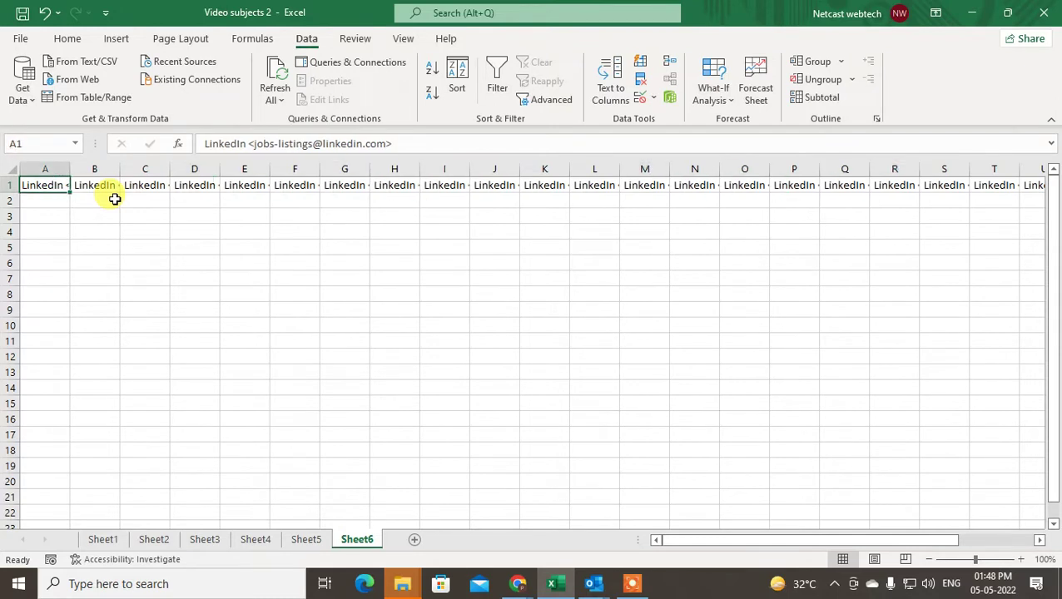
key(Right)
key(Right)
key(Right)
key(Right)
key(Right)
key(Left)
key(Left)
key(Left)
key(Left)
key(Left)
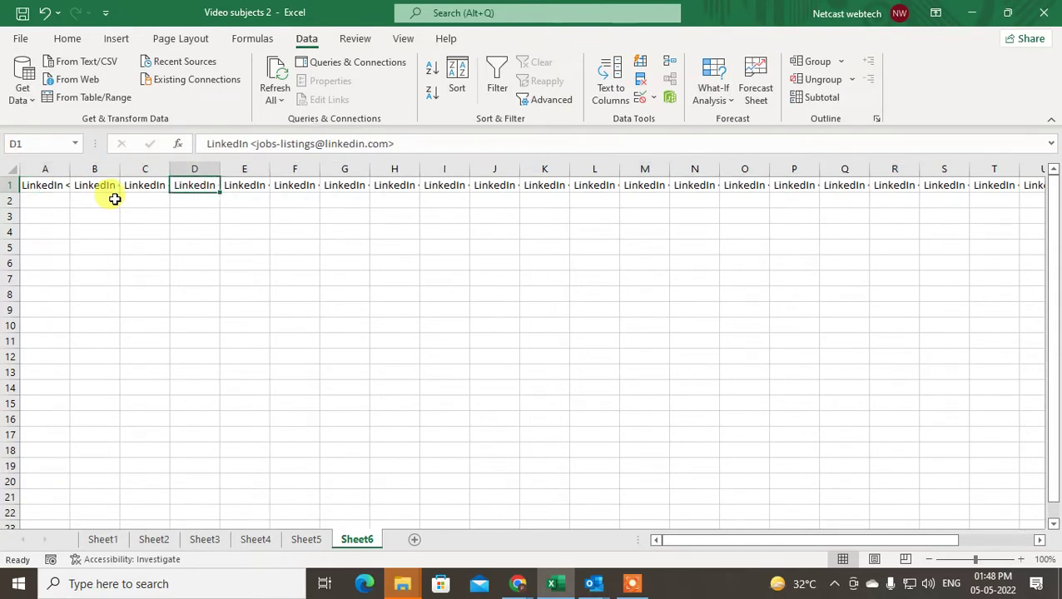
Check the contents of each cell from A1 to J1 to verify that each holds a single recipient.
click(40, 205)
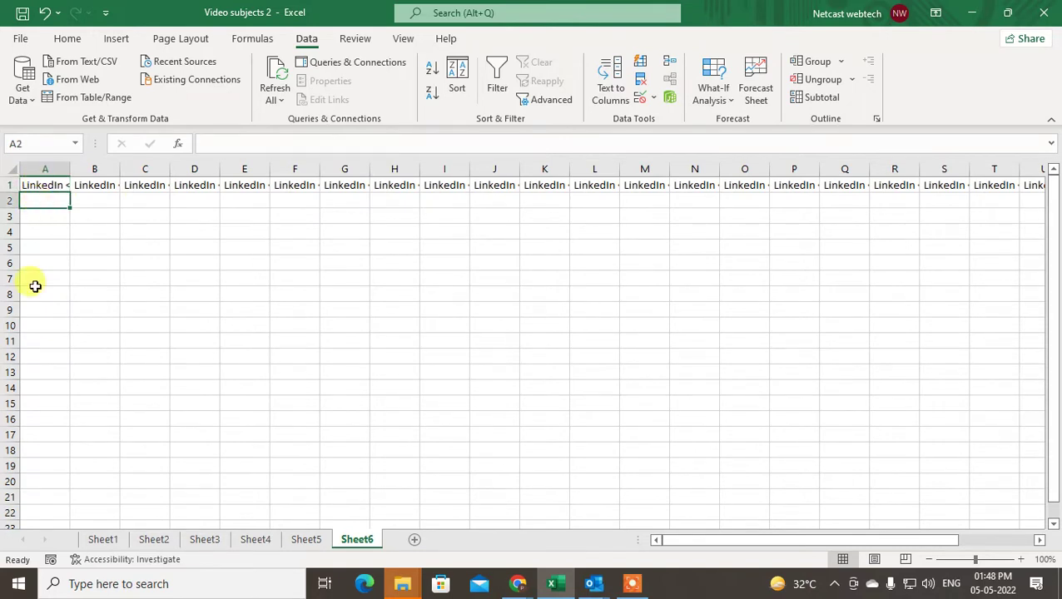
click(30, 185)
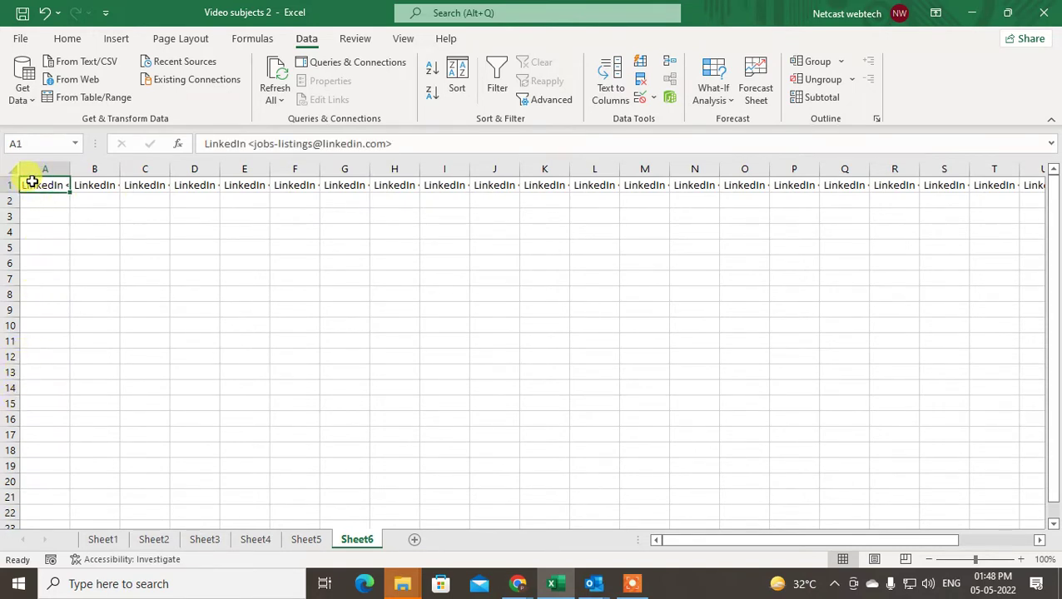
click(93, 185)
click(145, 185)
click(193, 184)
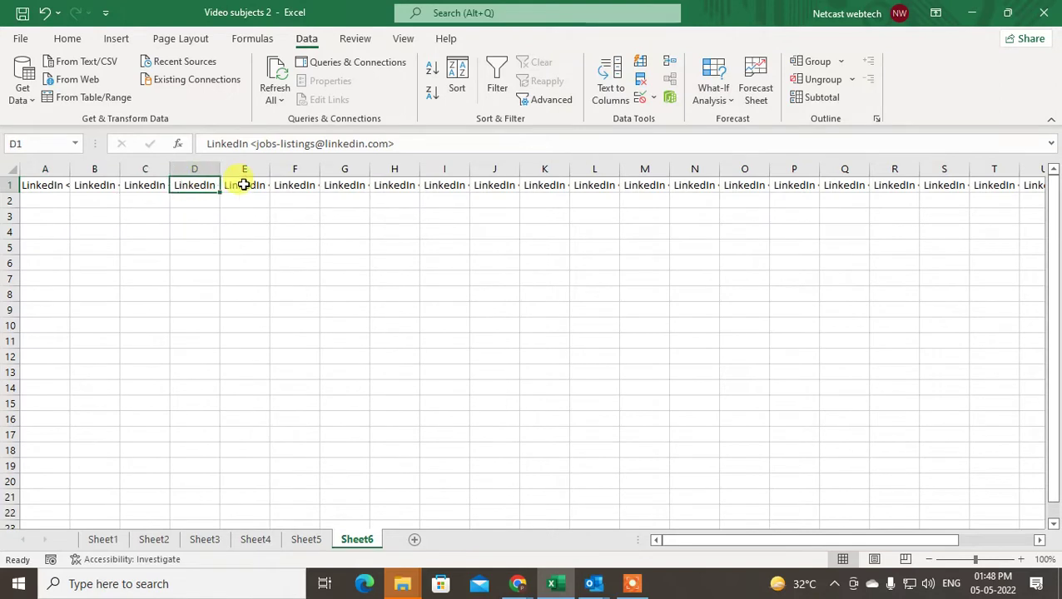
click(244, 185)
click(295, 184)
click(344, 185)
click(395, 184)
click(444, 185)
click(494, 185)
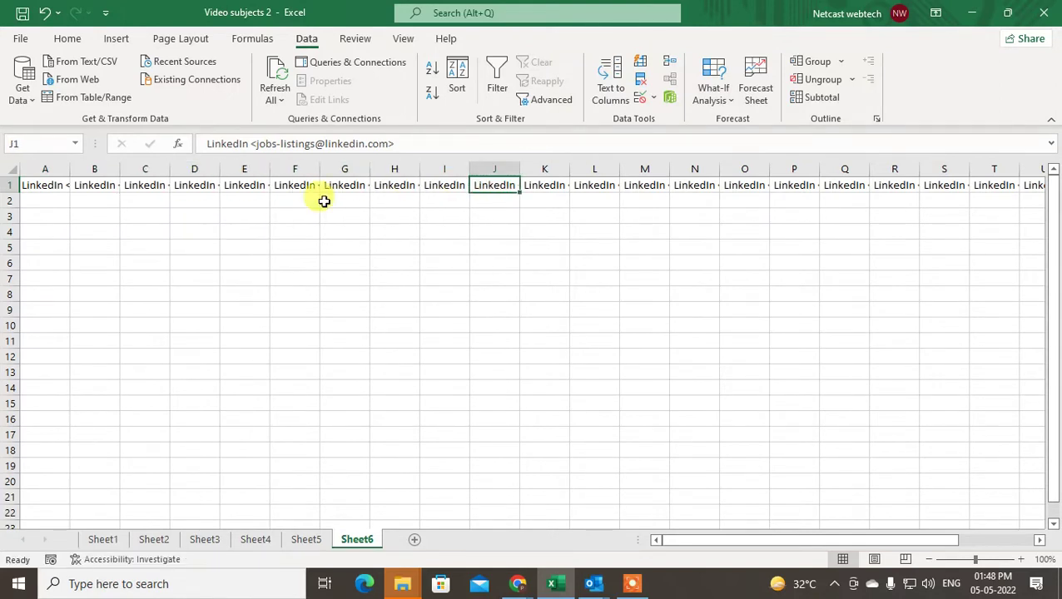
click(284, 232)
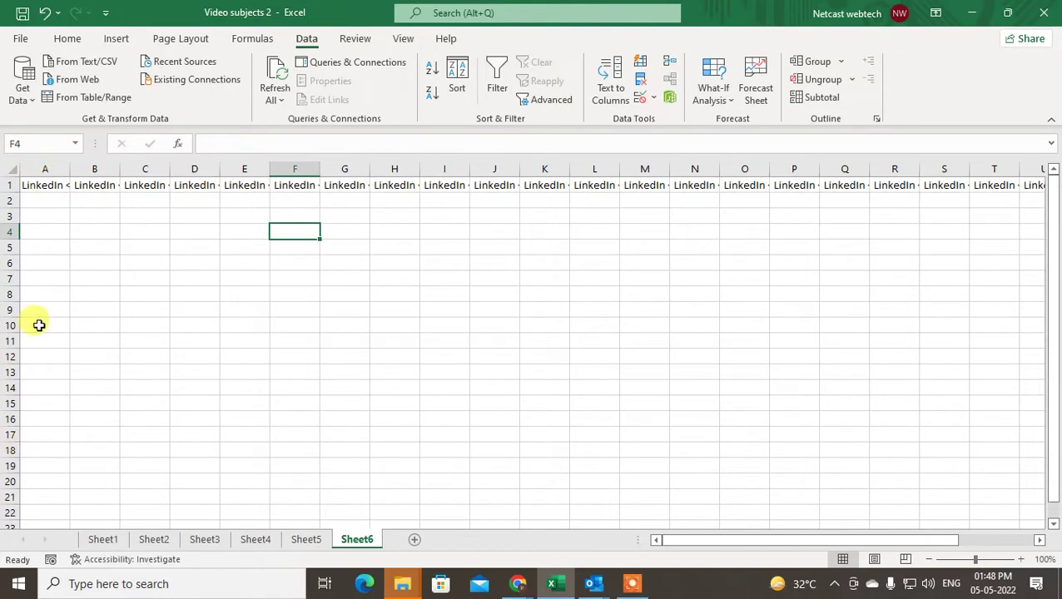
click(43, 184)
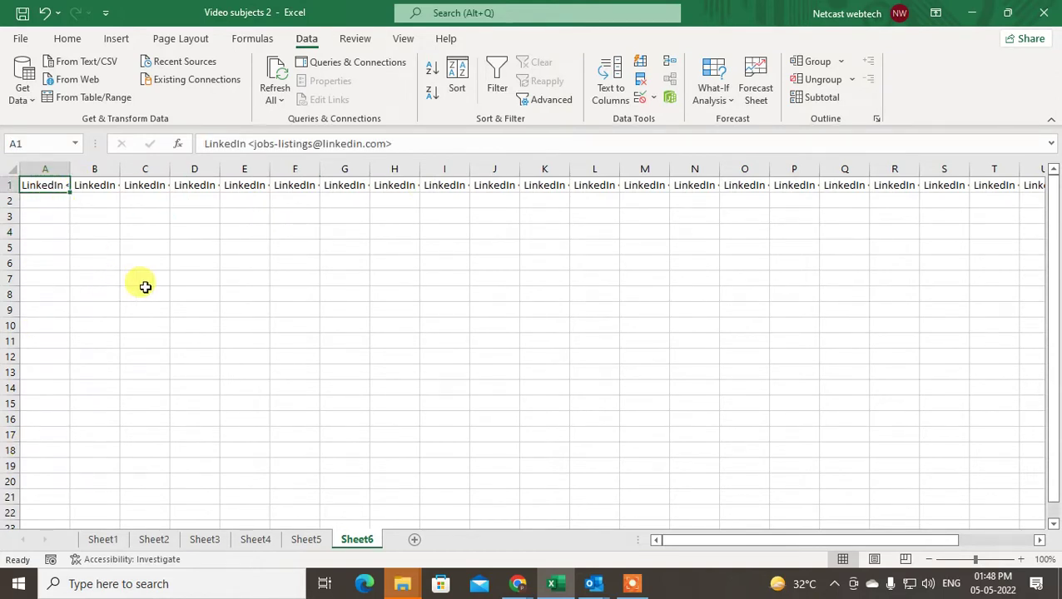
click(38, 169)
key(ctrl+shift+Right)
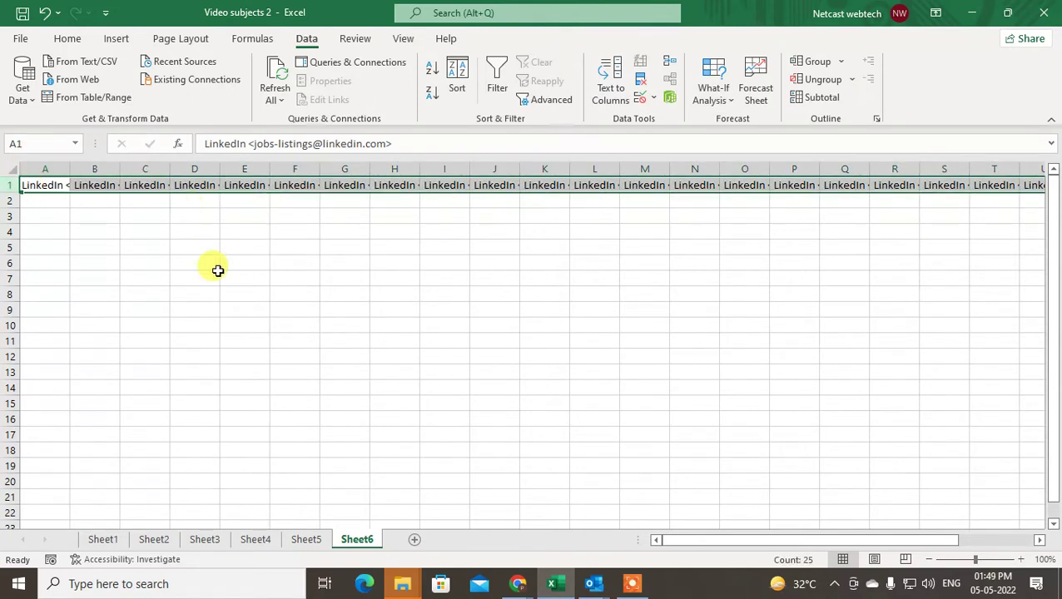
click(94, 216)
Copy the separated recipient entries in row 1, from A1 through Y1.
click(39, 187)
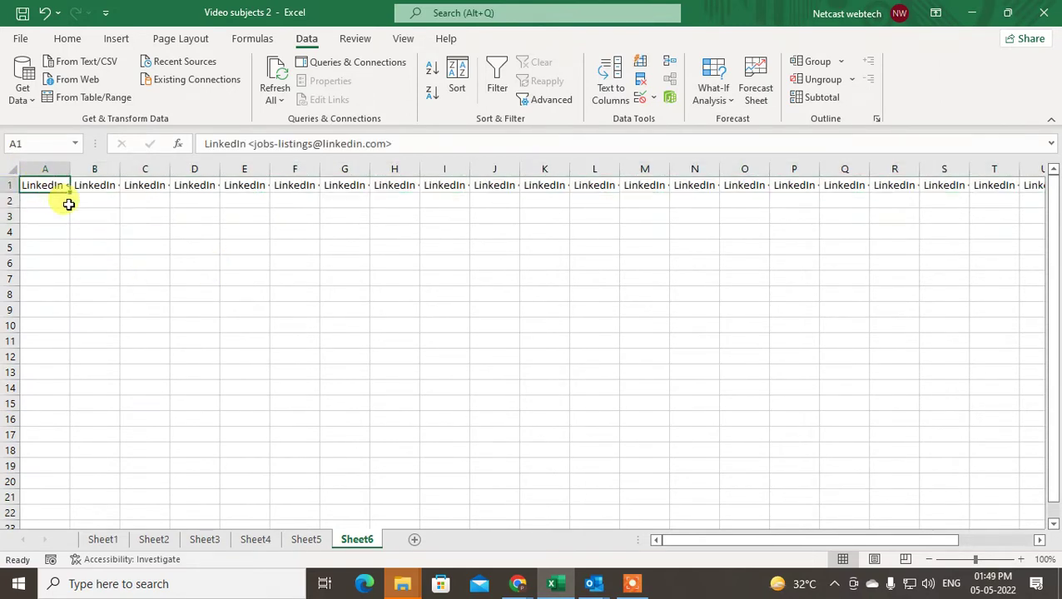
key(shift+Right)
key(shift+Right)
key(shift+Right)
key(shift+Right)
key(shift+Right)
key(End)
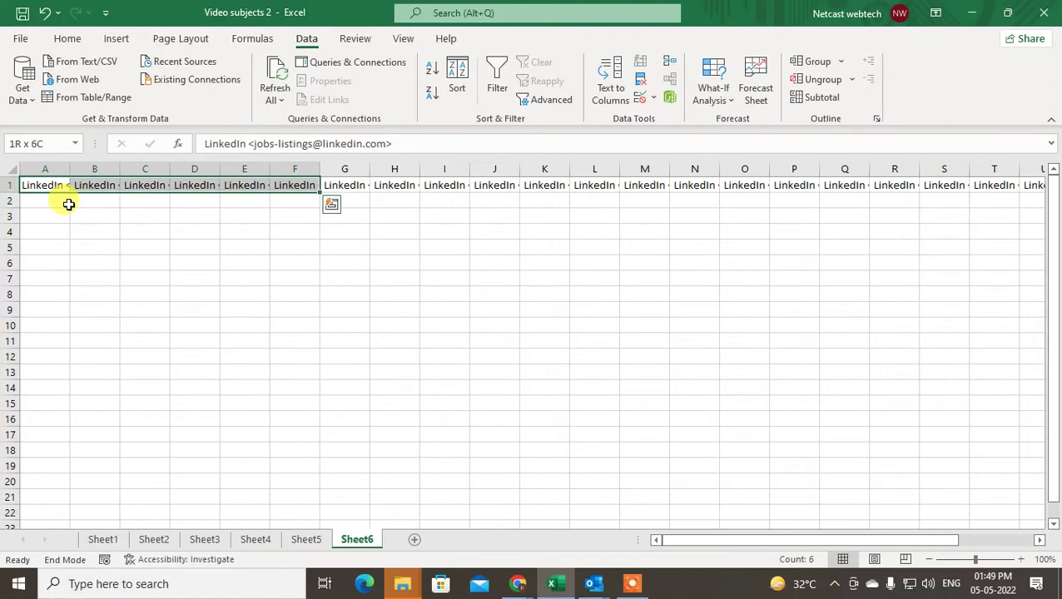
key(shift+Right)
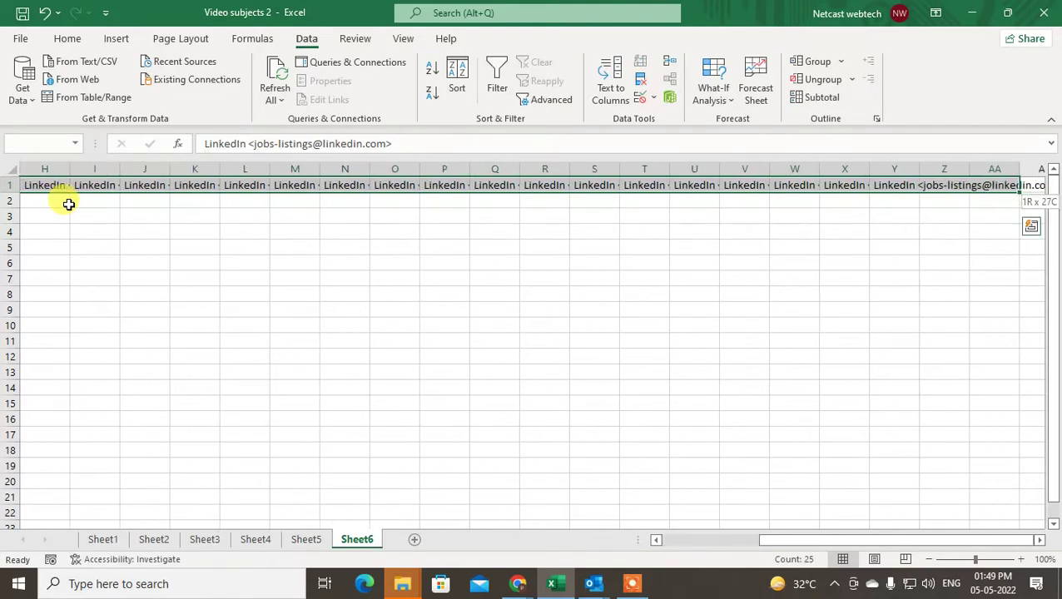
key(shift+Left)
key(shift+Left)
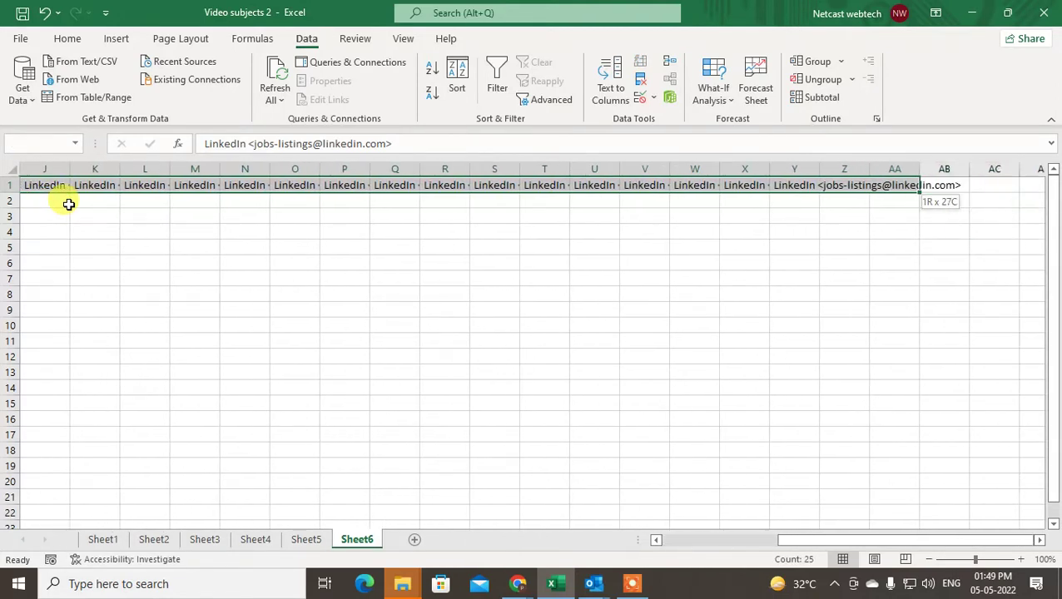
key(shift+Right)
key(shift+Left)
key(shift+Left)
key(shift+Left)
key(shift+Right)
key(shift+Left)
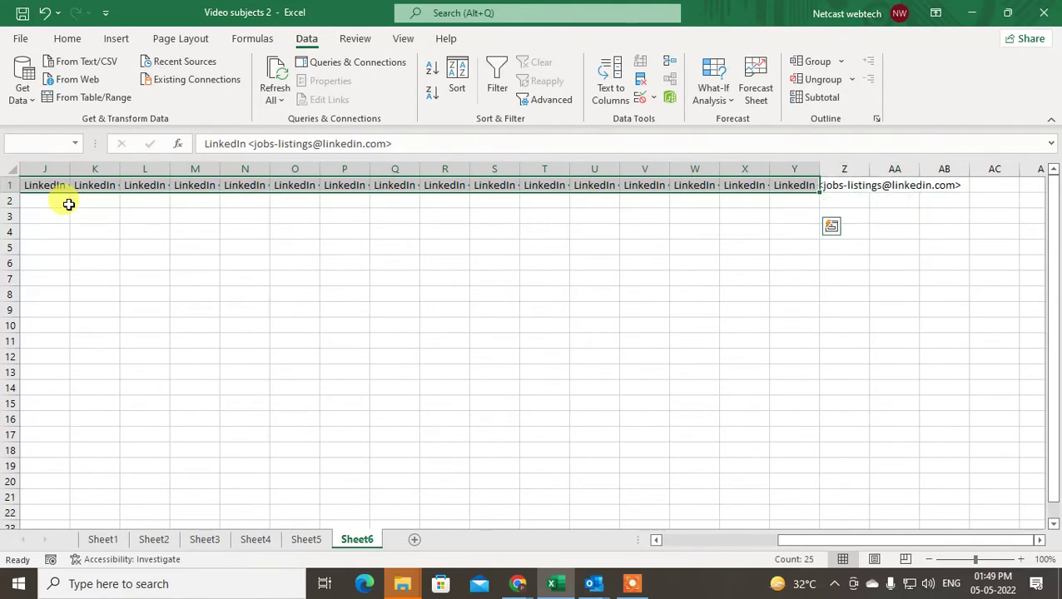
key(ctrl+c)
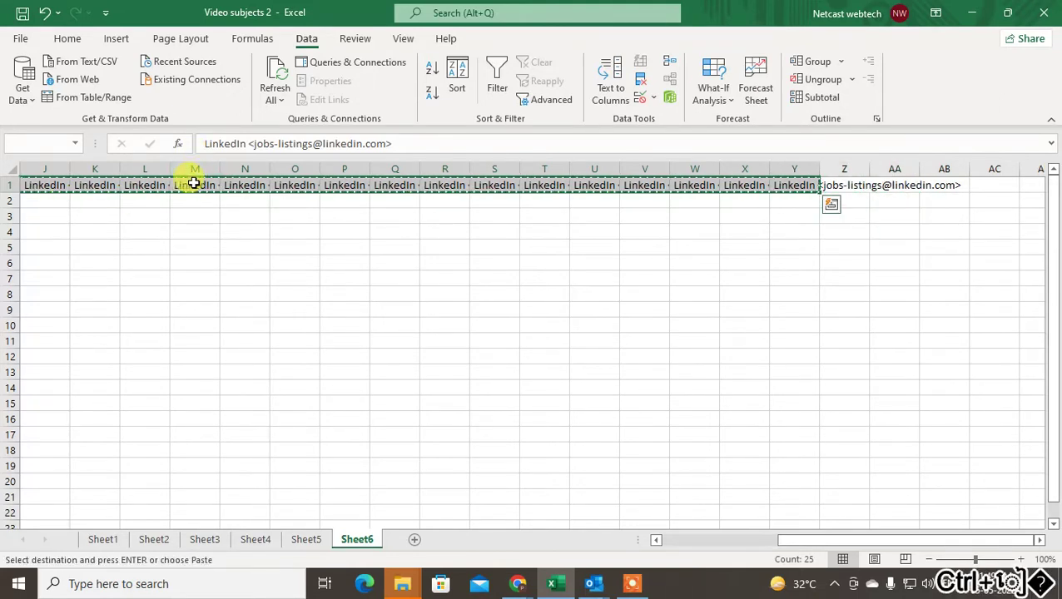
right_click(192, 183)
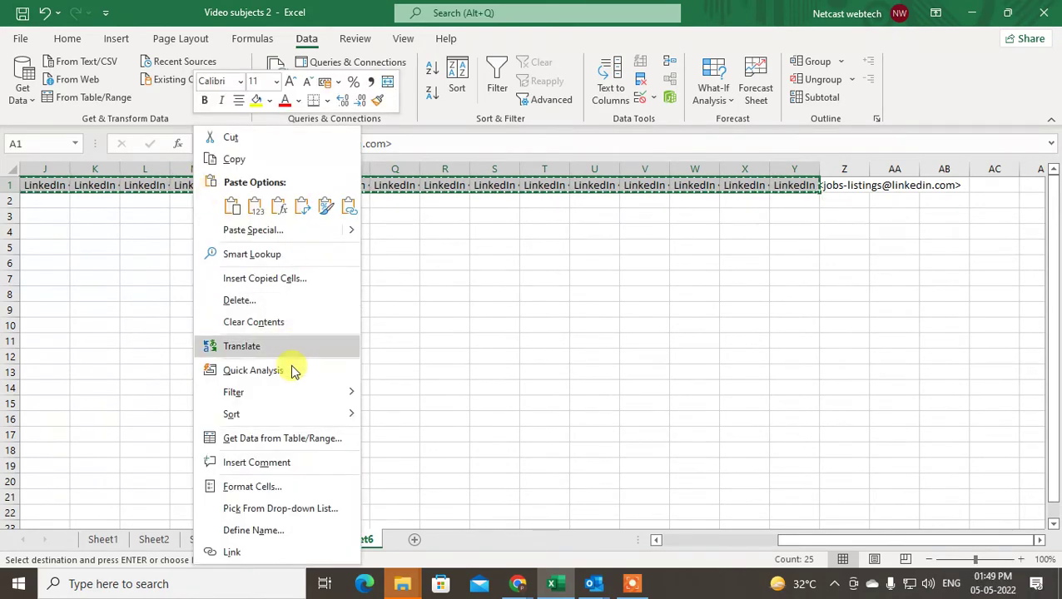
click(234, 162)
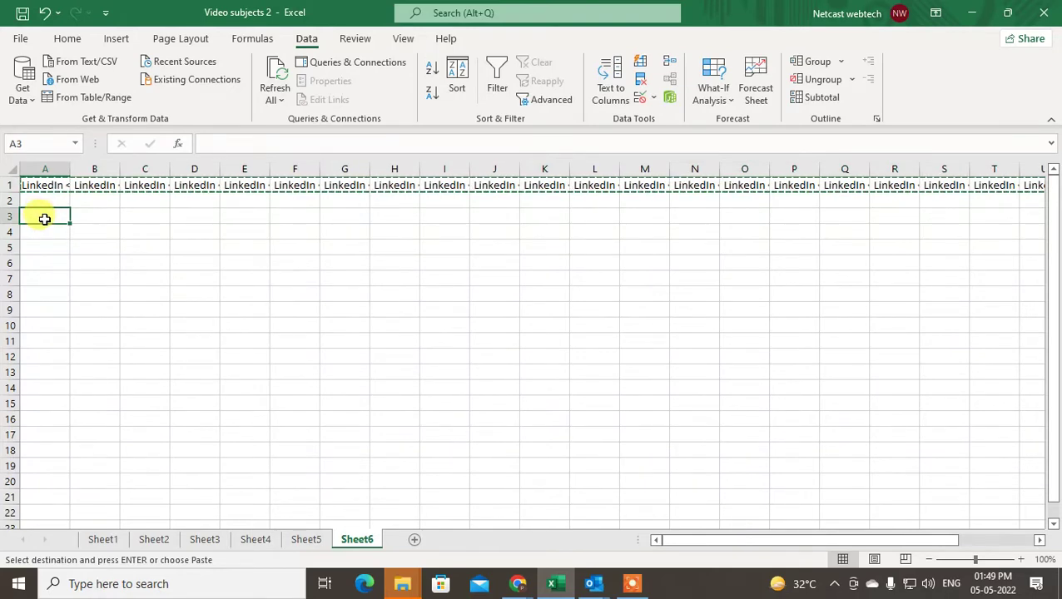
Paste the copied entries vertically at A3 using Paste Special with Transpose enabled.
click(65, 41)
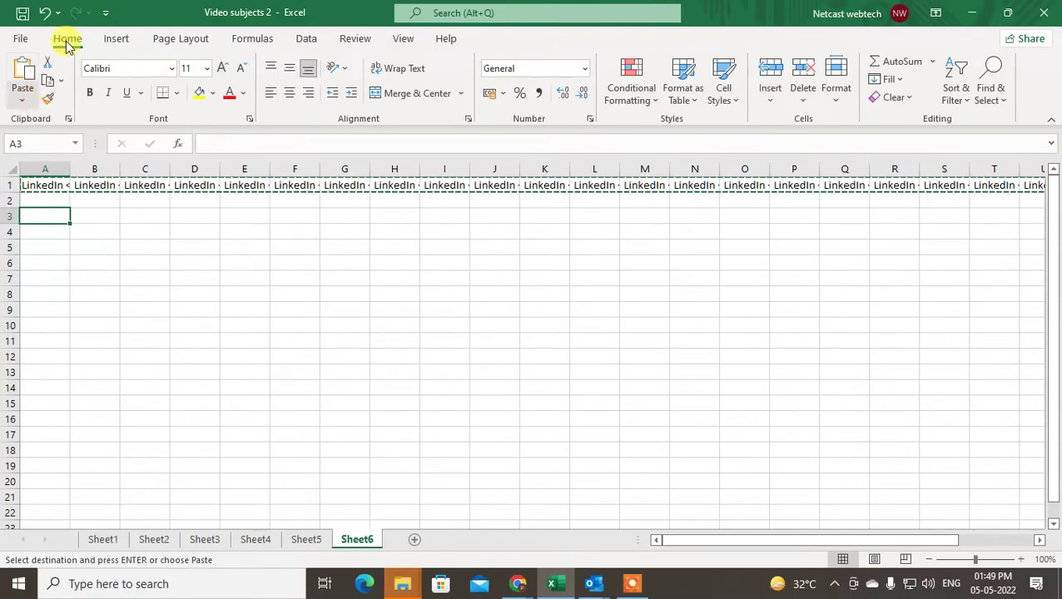
click(26, 100)
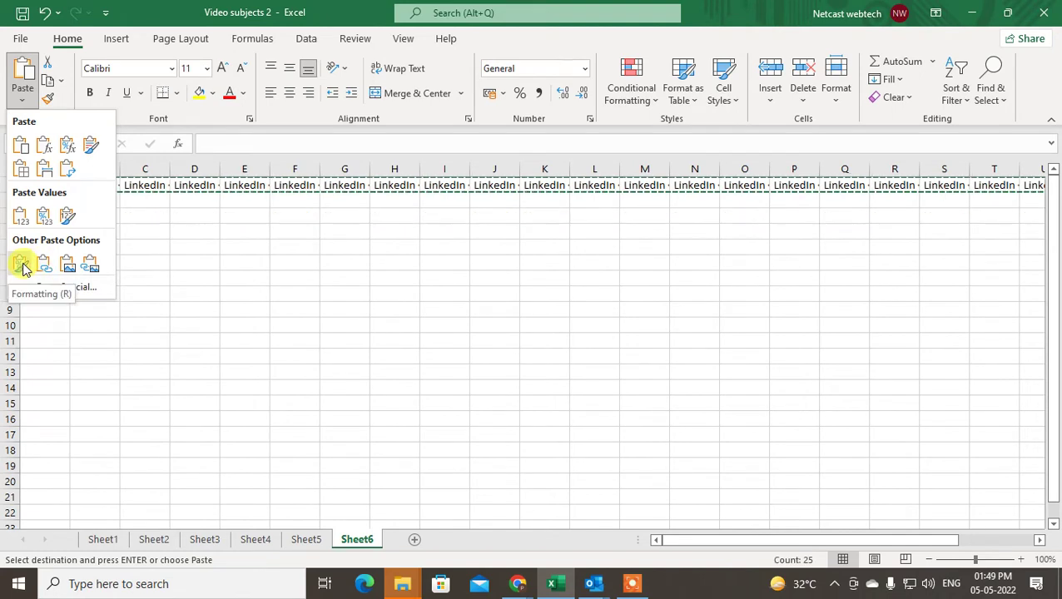
click(70, 288)
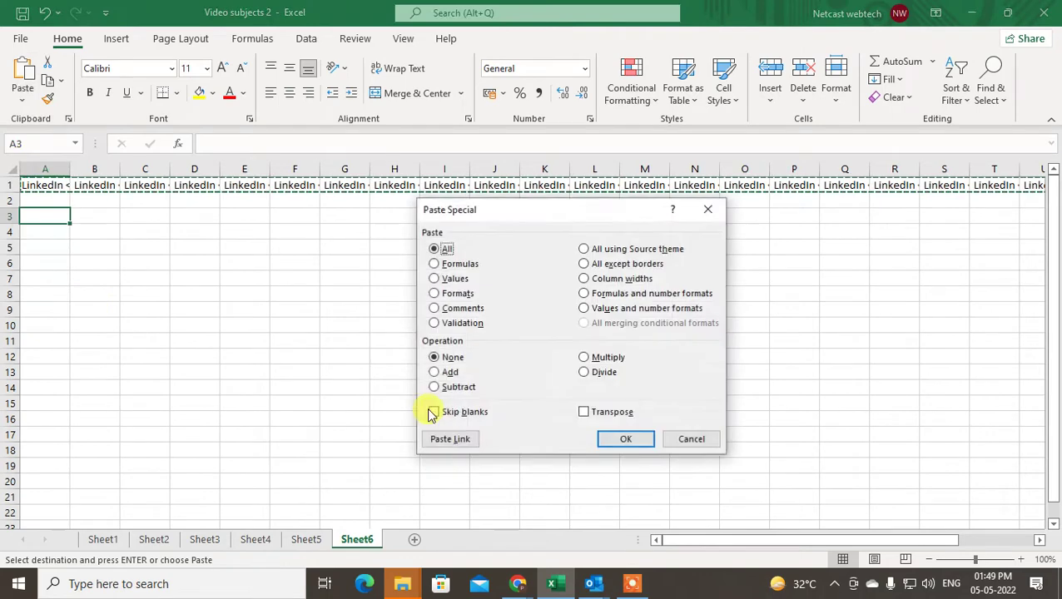
click(598, 414)
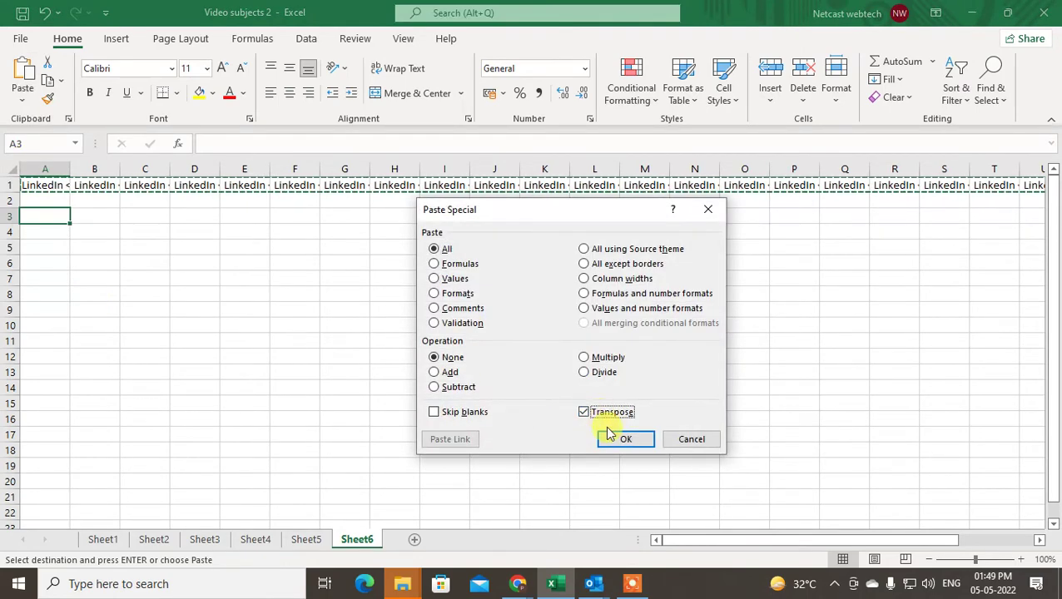
click(623, 438)
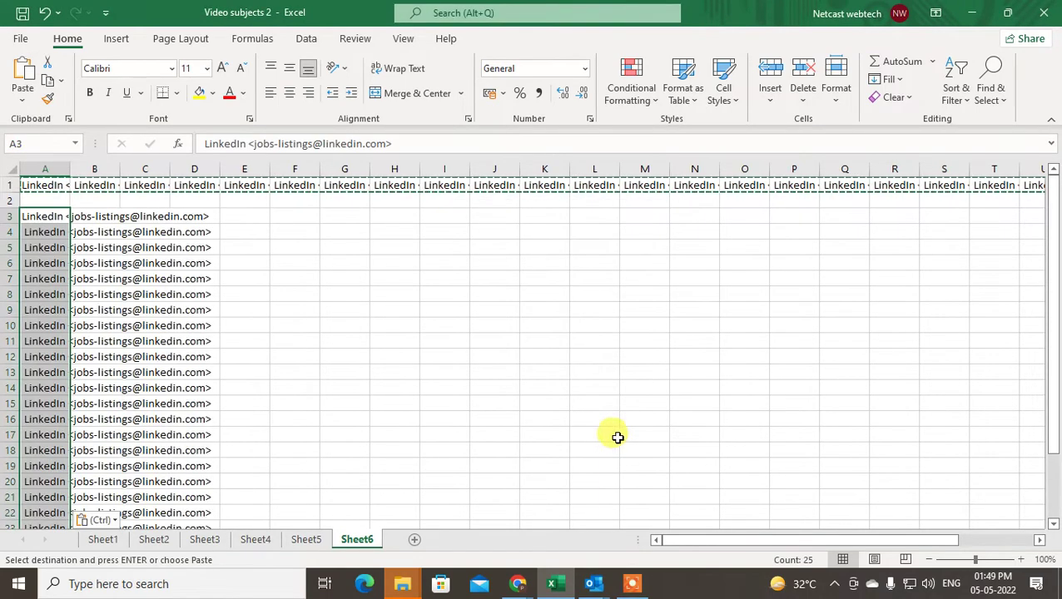
Examine the transposed entries in column A, including the name and email parts of A3, and clear the copy marquee.
click(13, 233)
click(45, 218)
drag(45, 240, 12, 201)
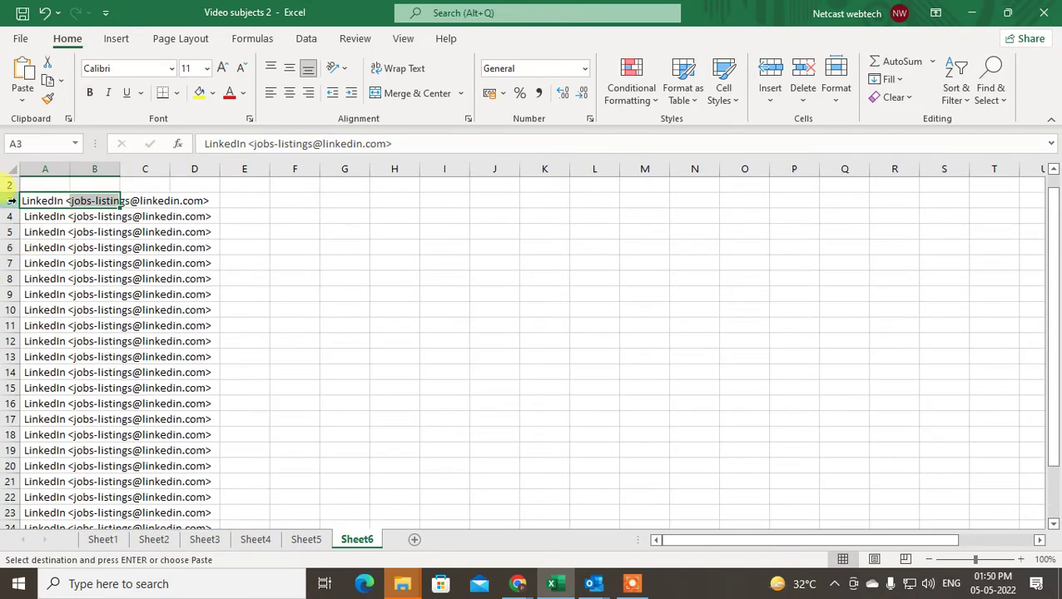
scroll(47, 208, up, 1)
click(33, 228)
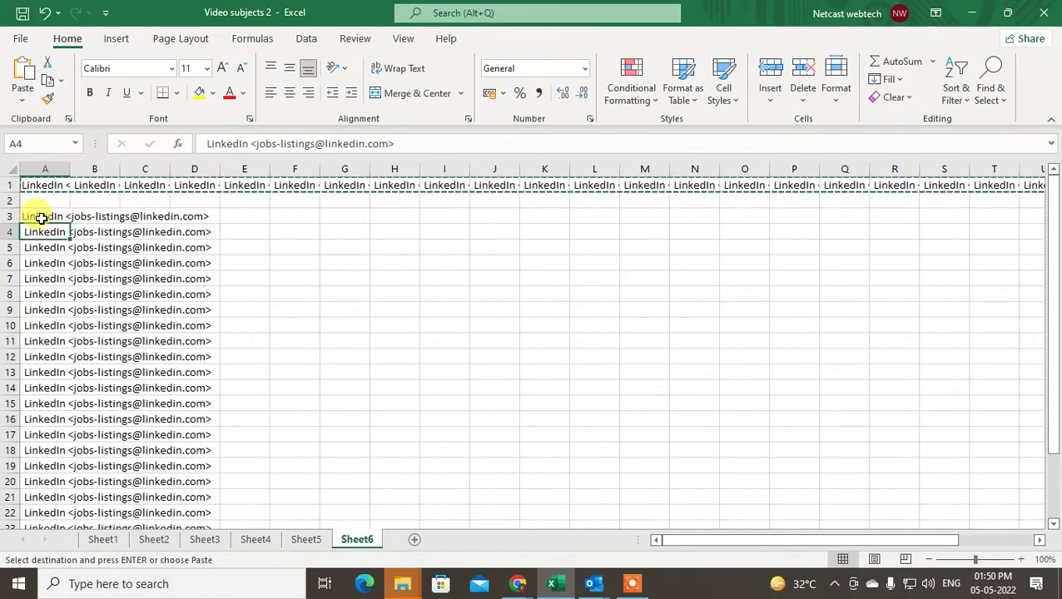
key(Escape)
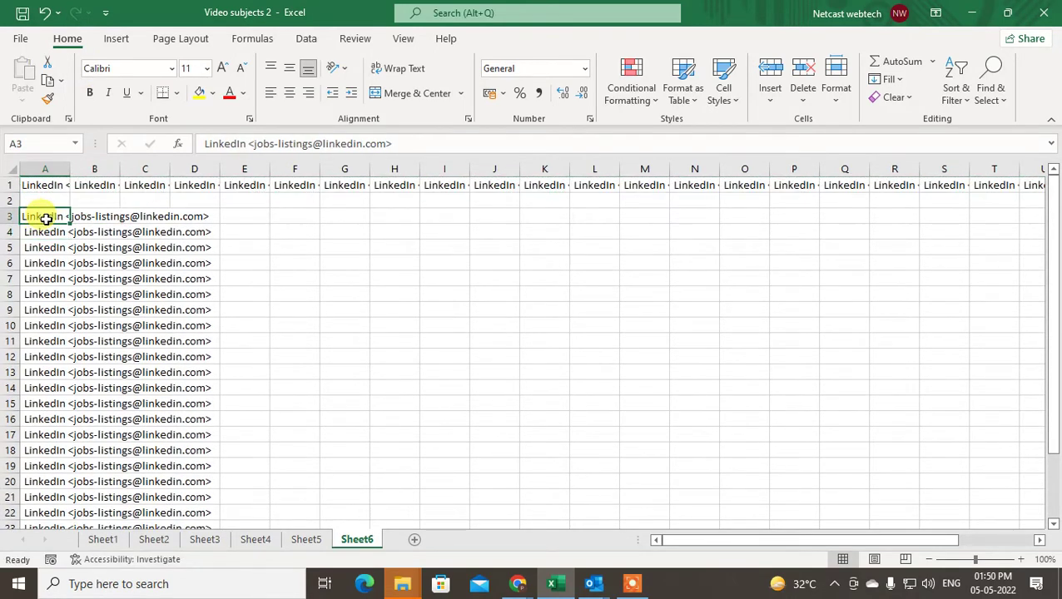
click(261, 143)
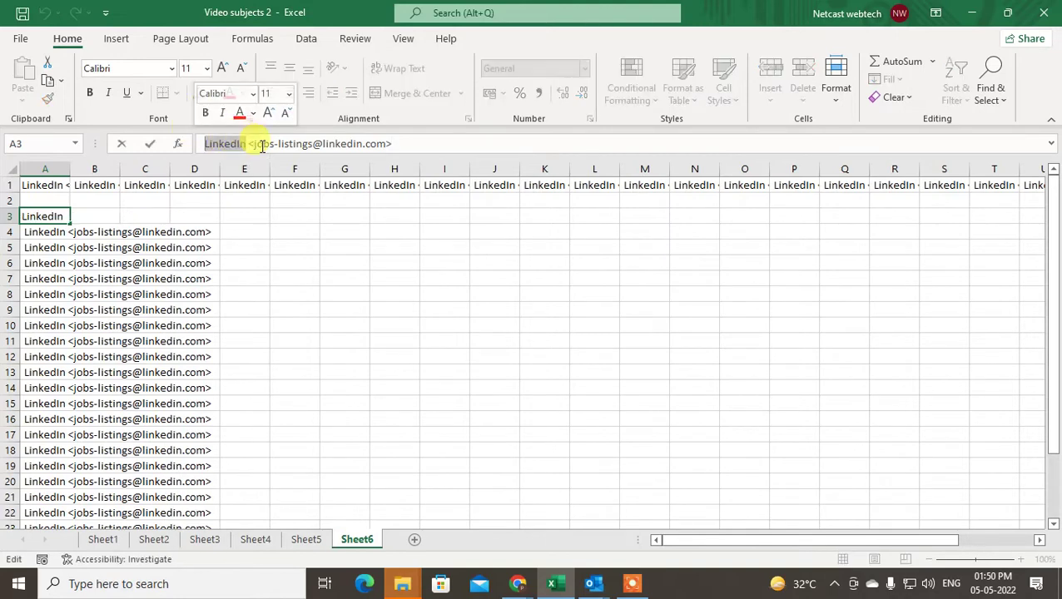
click(243, 216)
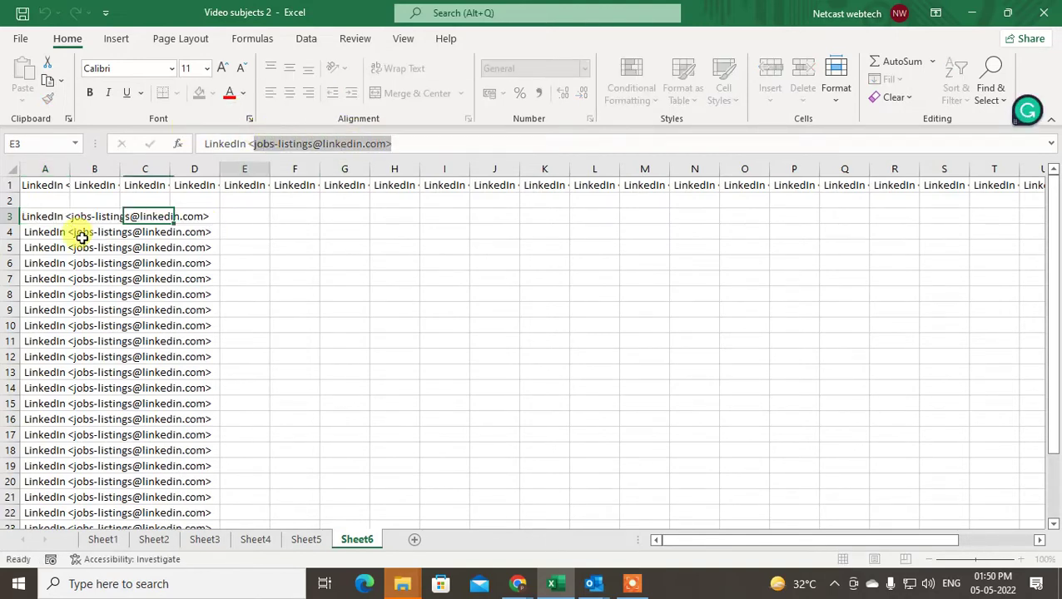
click(90, 217)
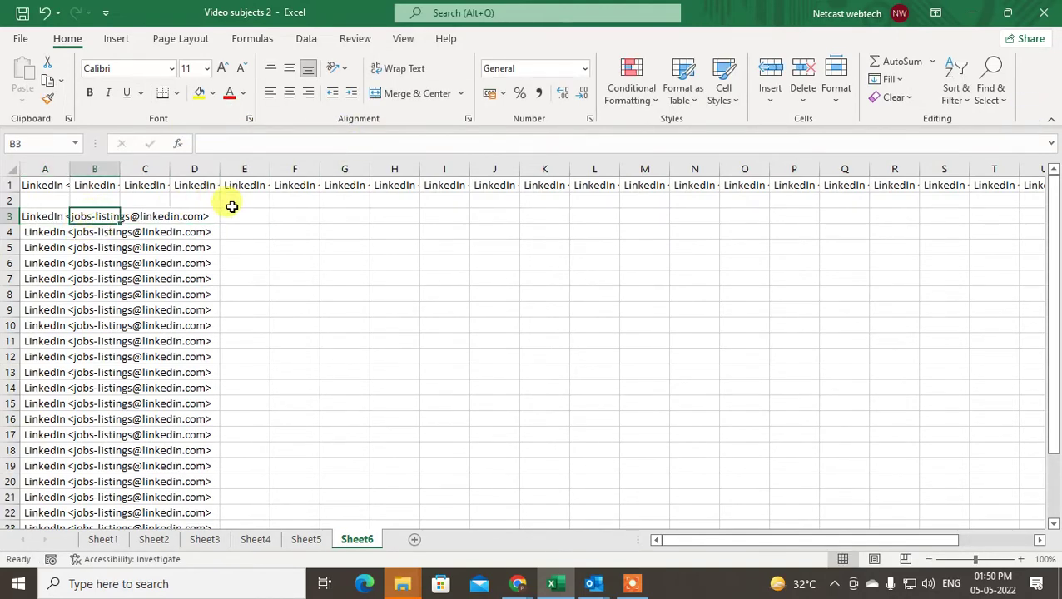
Copy only the name part, LinkedIn, from the entry in A3 and paste it into B3.
click(306, 39)
click(32, 216)
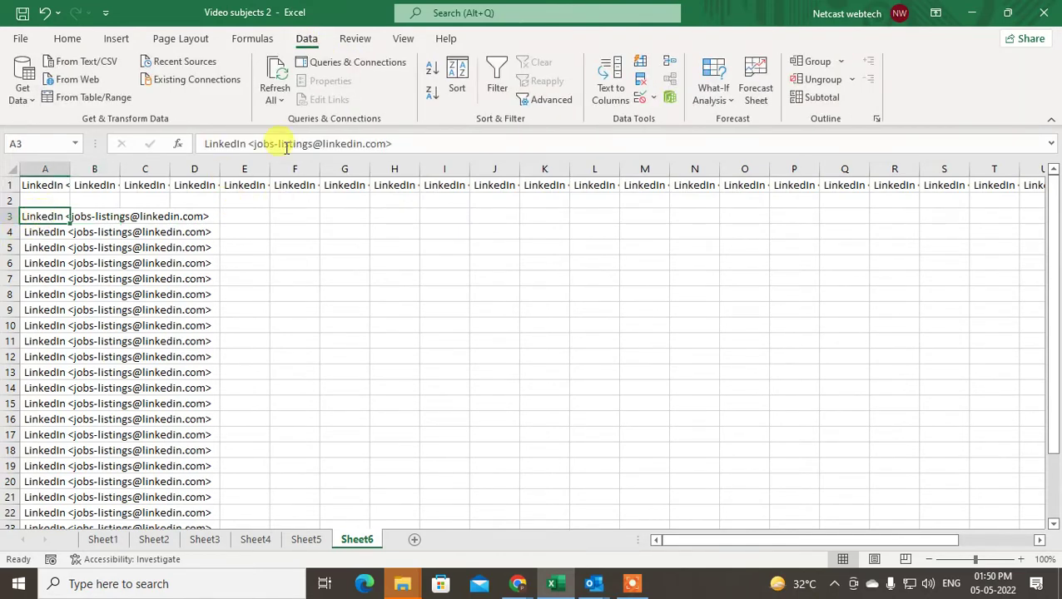
drag(246, 143, 182, 140)
key(ctrl+F8)
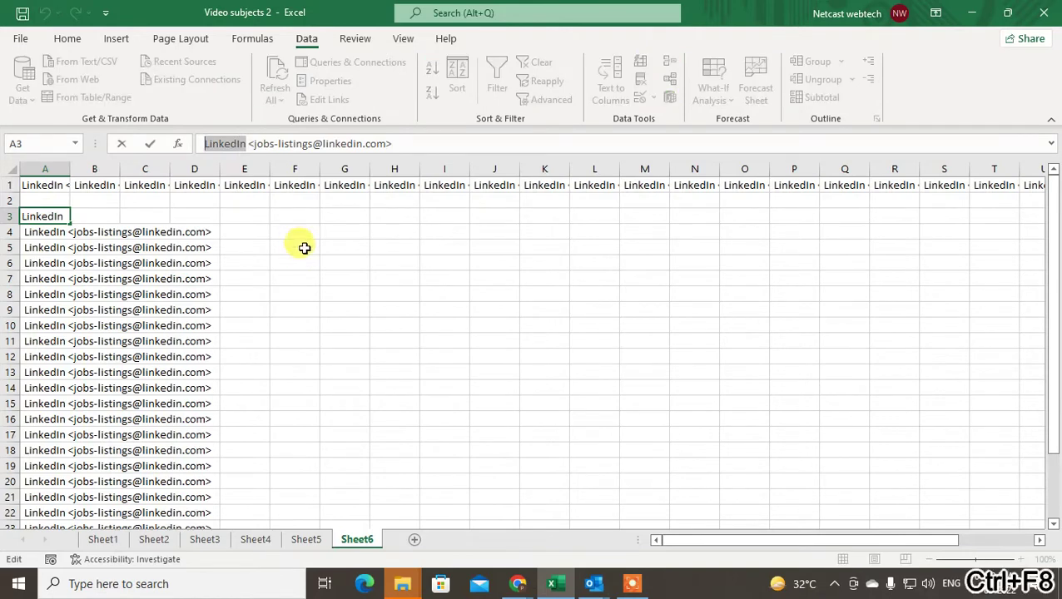
right_click(229, 146)
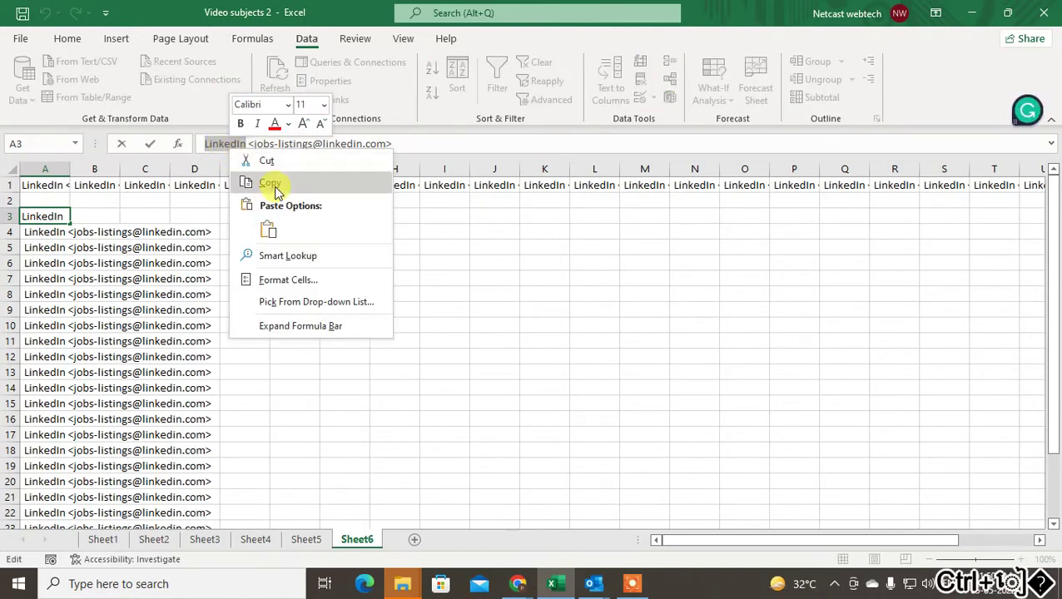
click(274, 184)
click(98, 218)
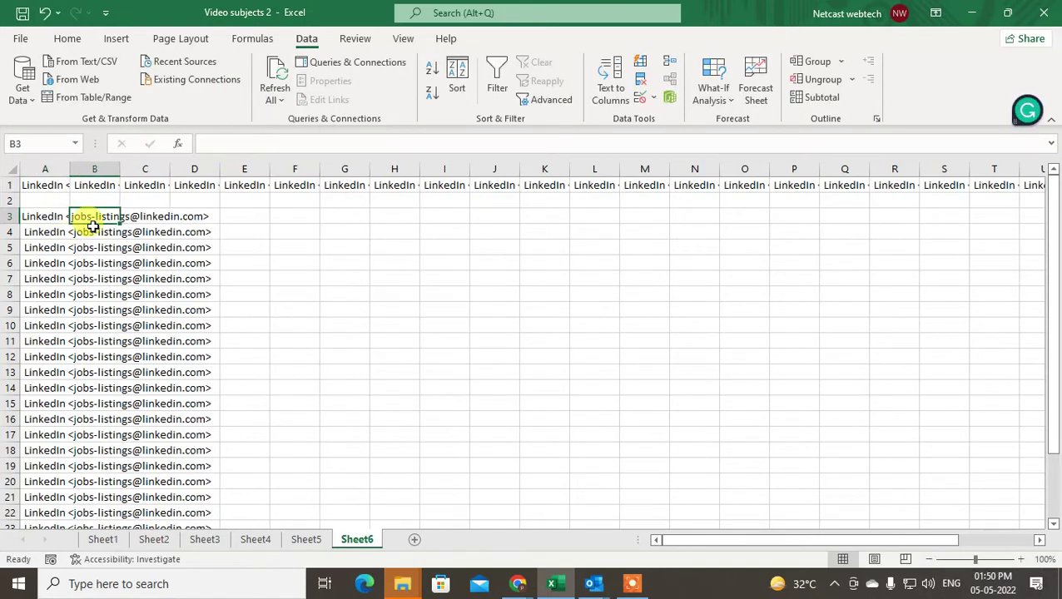
right_click(98, 218)
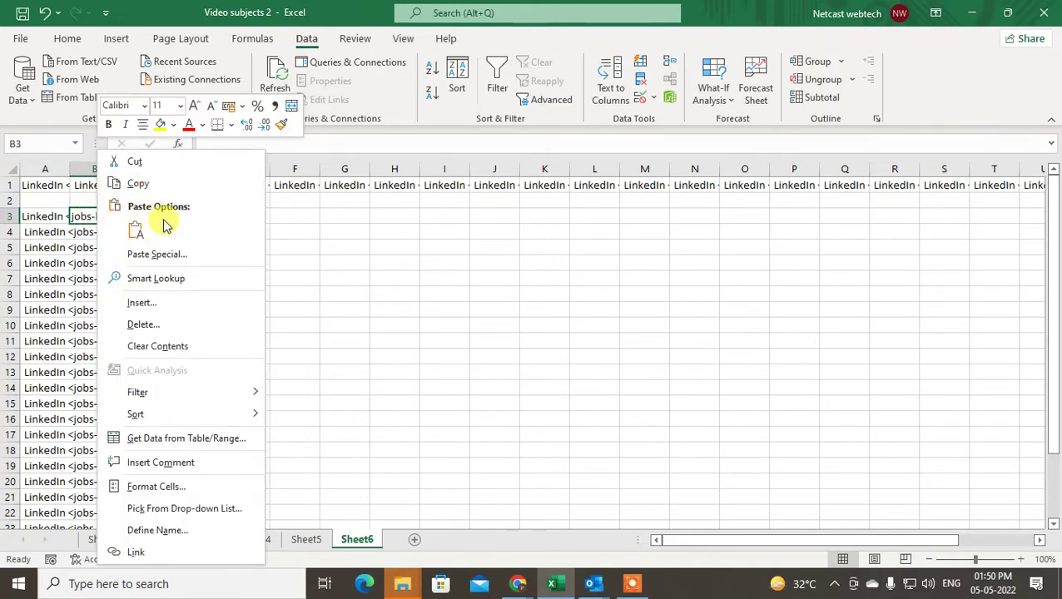
click(314, 223)
key(ctrl+F8)
key(ctrl+v)
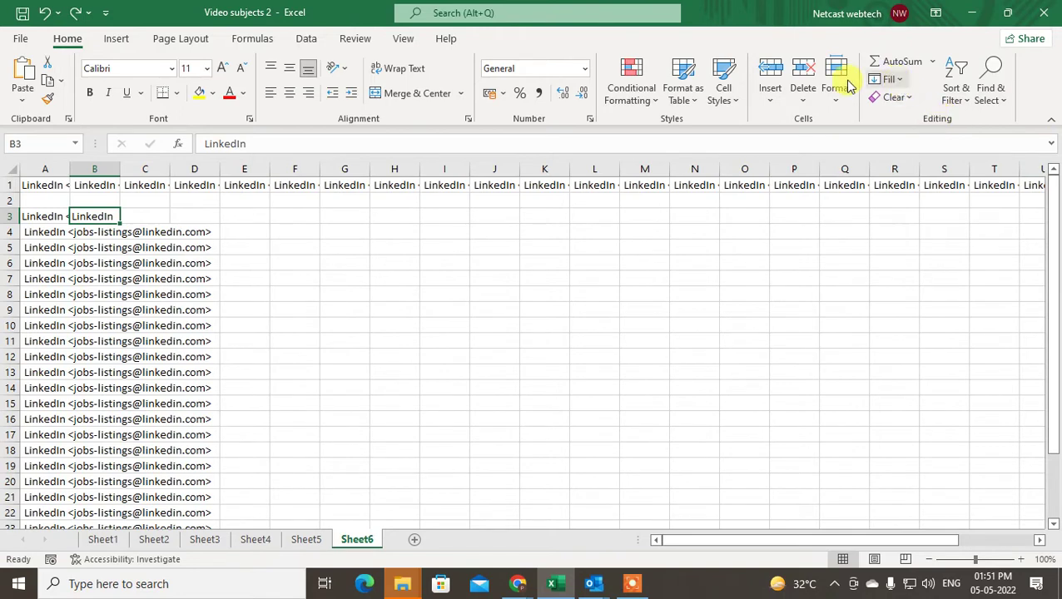
Flash Fill the names down column B from the example in B3, and check the filled cells against column A.
click(895, 81)
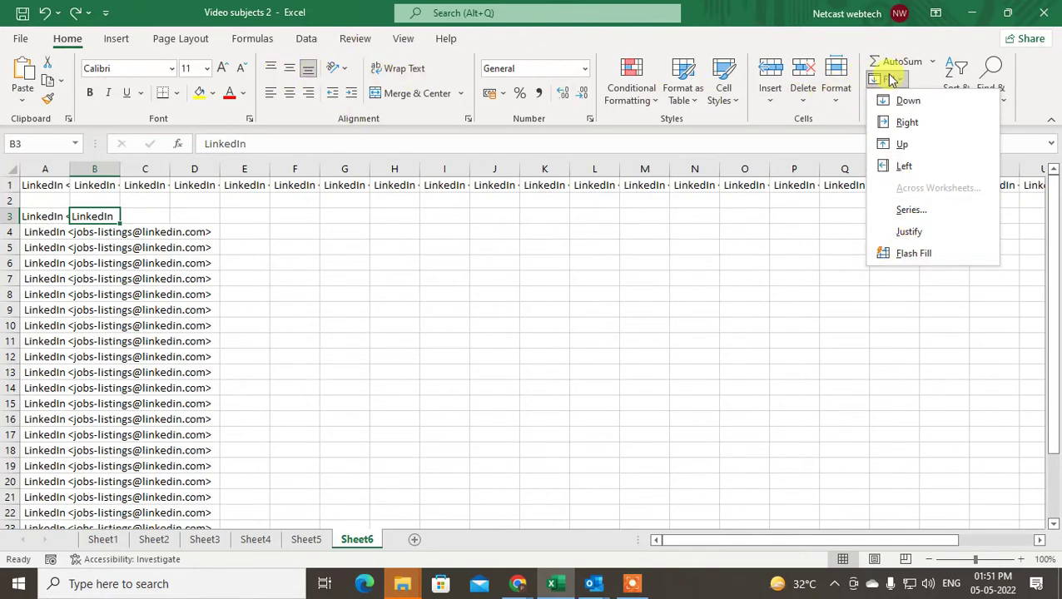
click(912, 253)
click(85, 234)
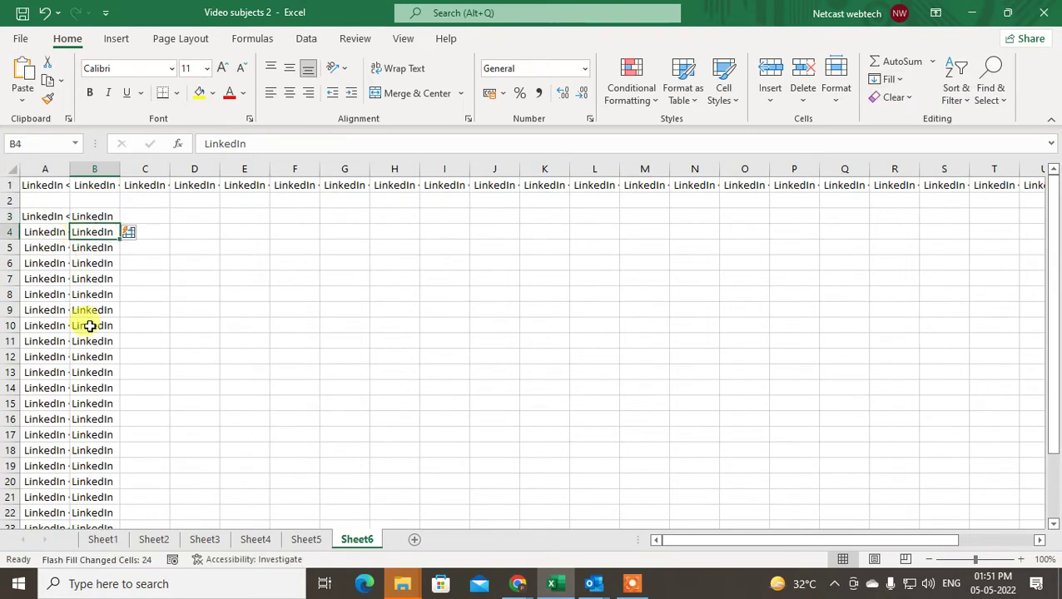
click(90, 219)
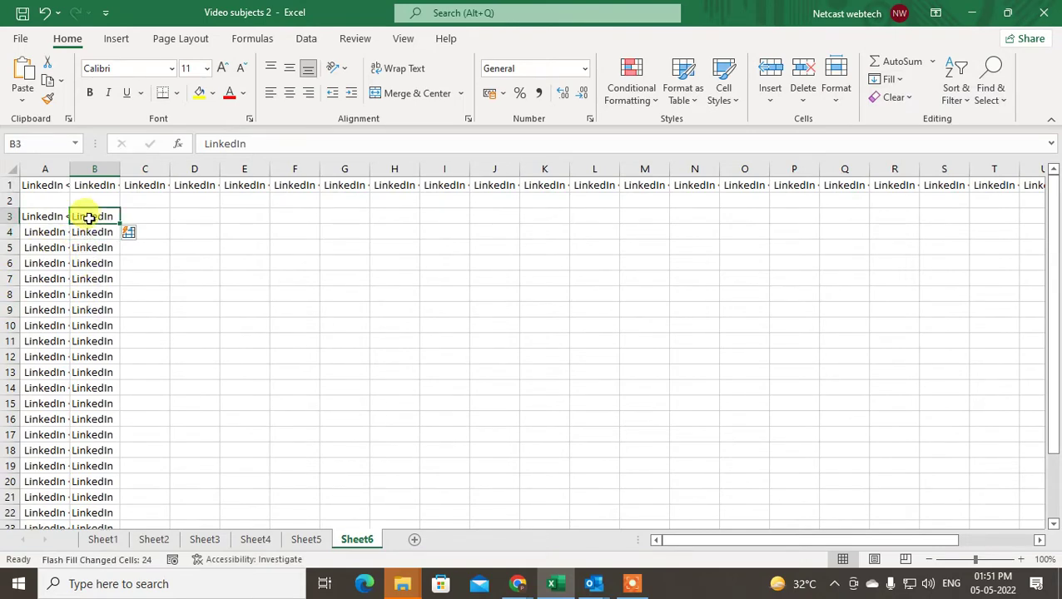
click(45, 218)
click(133, 218)
click(52, 217)
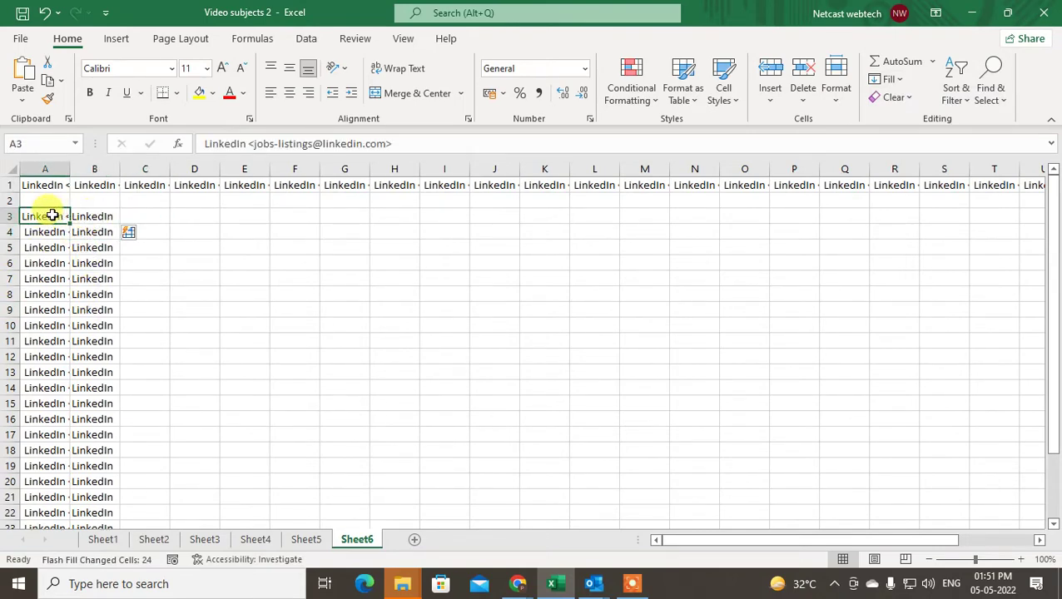
Insert a blank column before column B and undo the insertion.
click(90, 168)
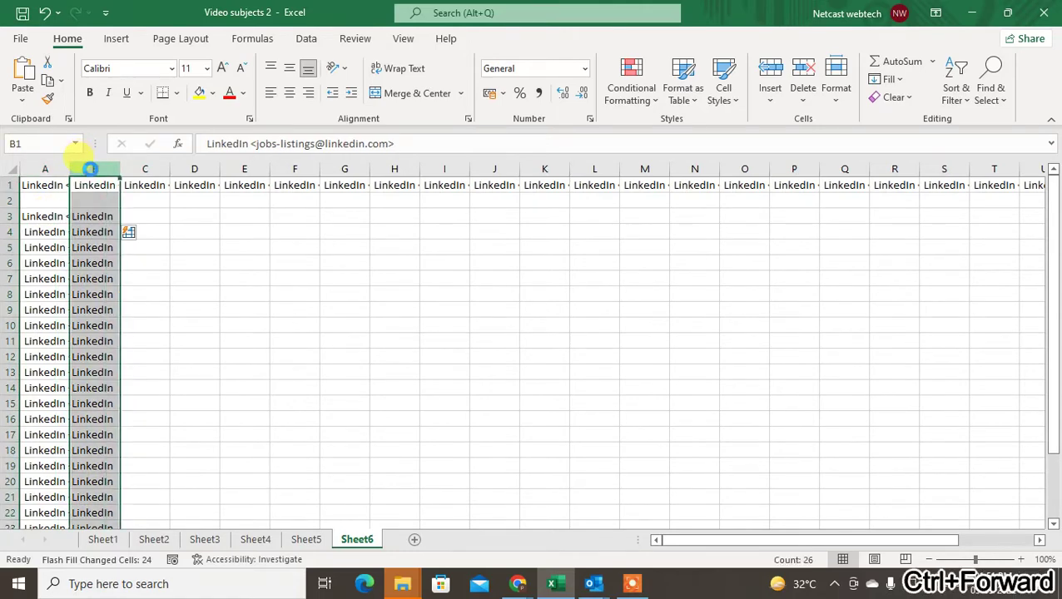
key(ctrl+plus)
click(92, 216)
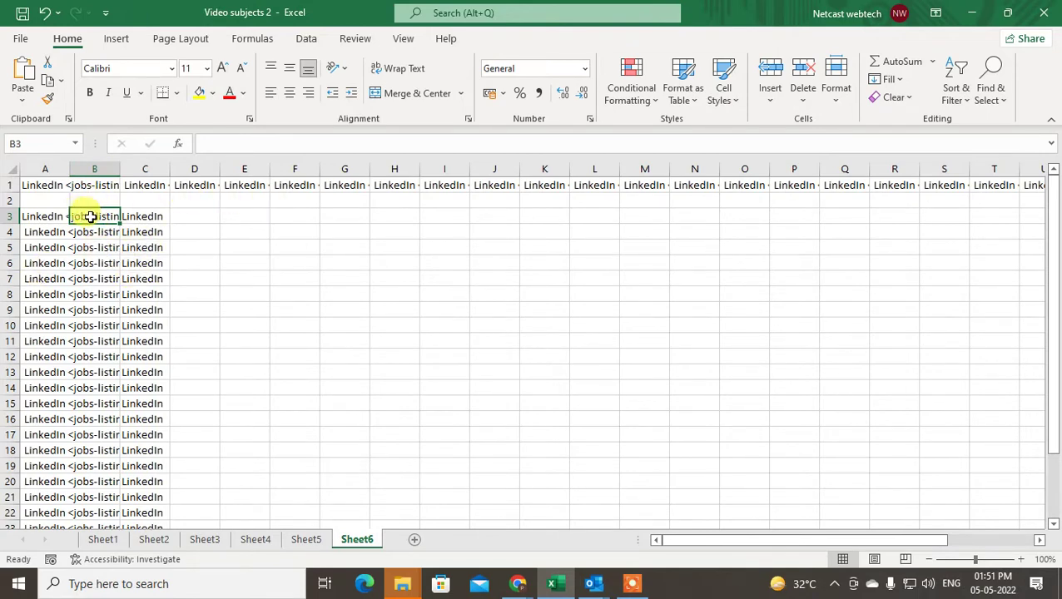
click(88, 170)
click(135, 216)
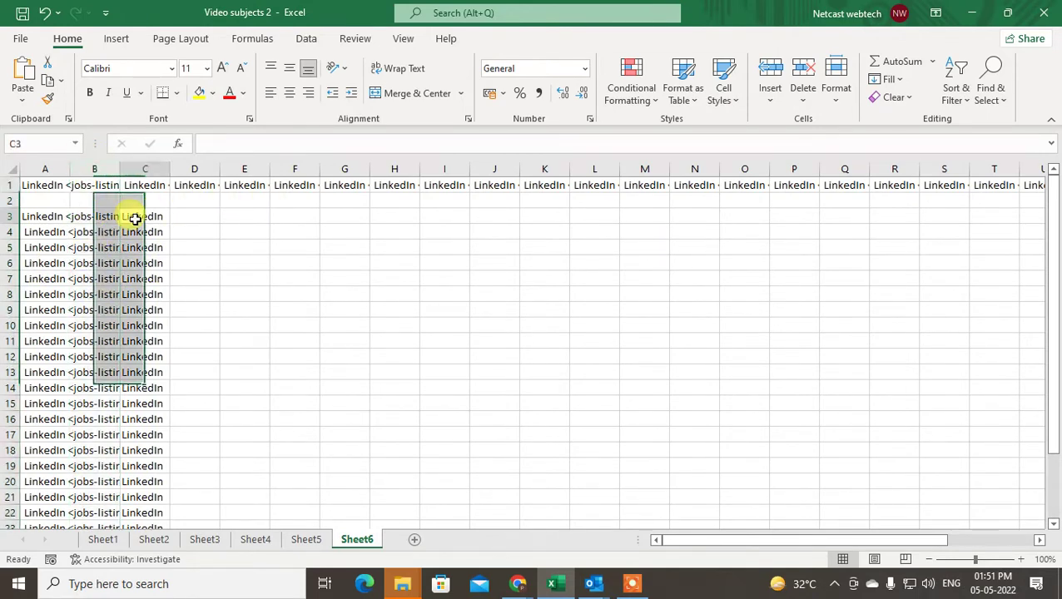
click(96, 219)
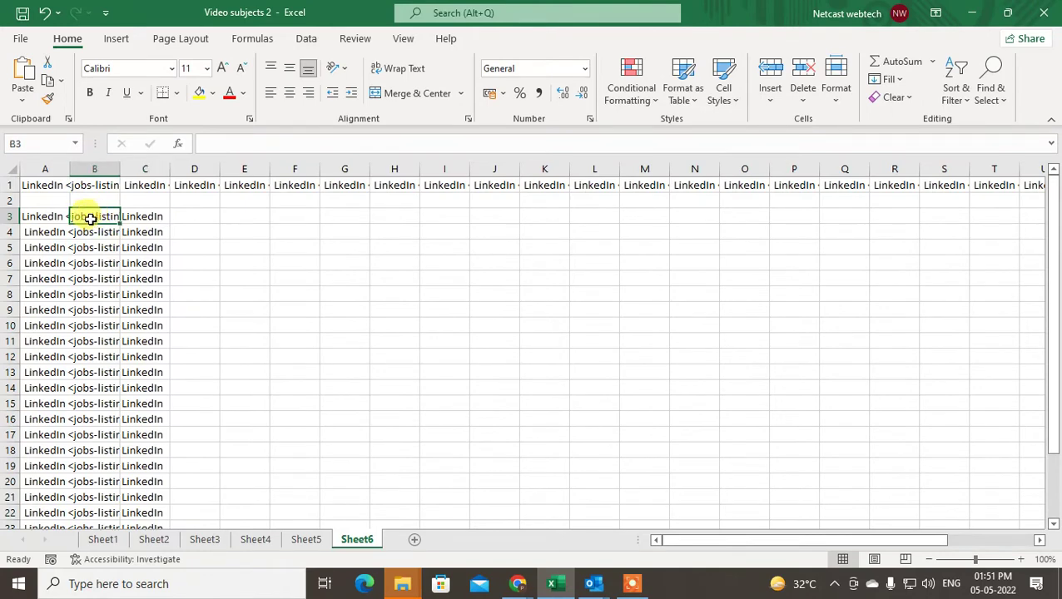
key(ctrl+z)
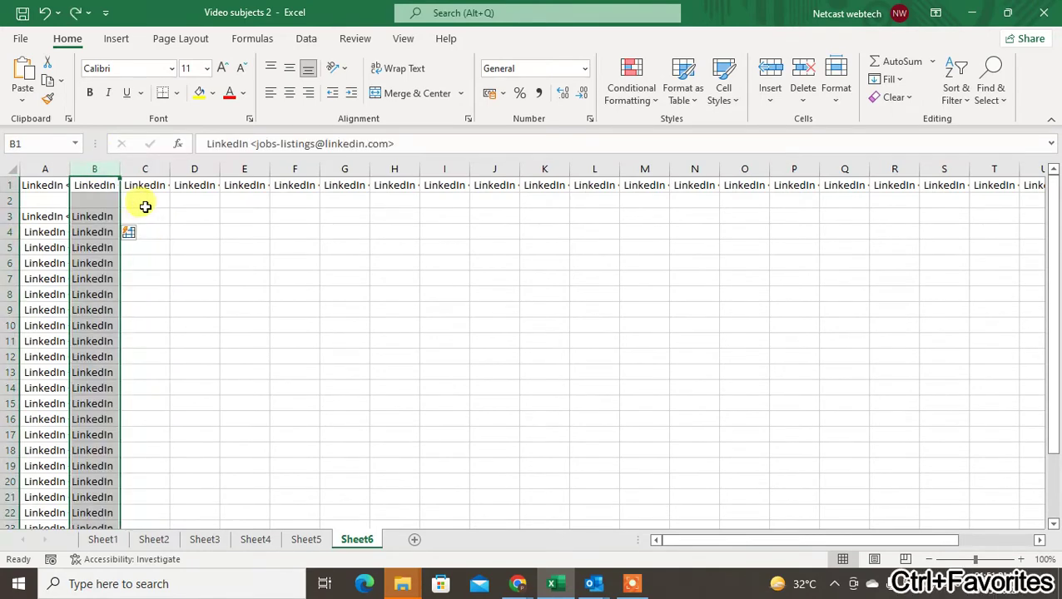
Insert a blank column between the full entries in column A and the extracted names in column B.
click(180, 215)
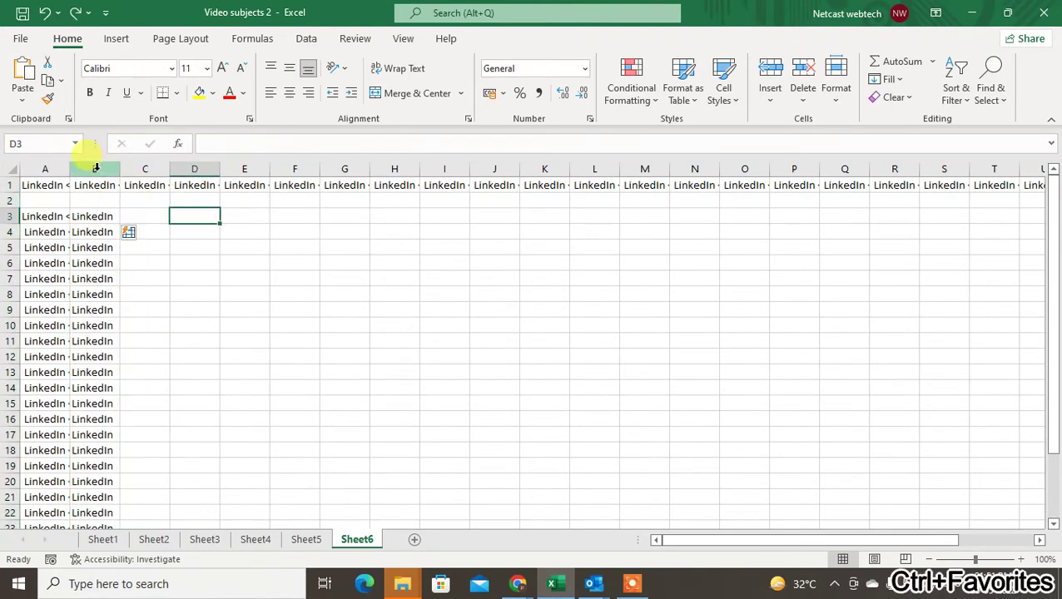
right_click(96, 167)
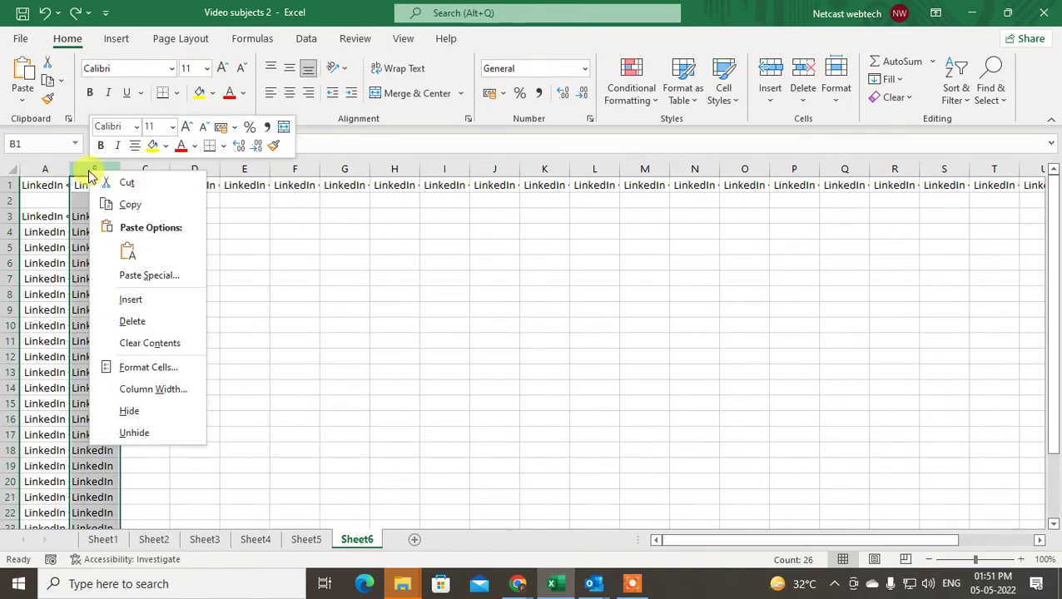
click(147, 306)
click(80, 265)
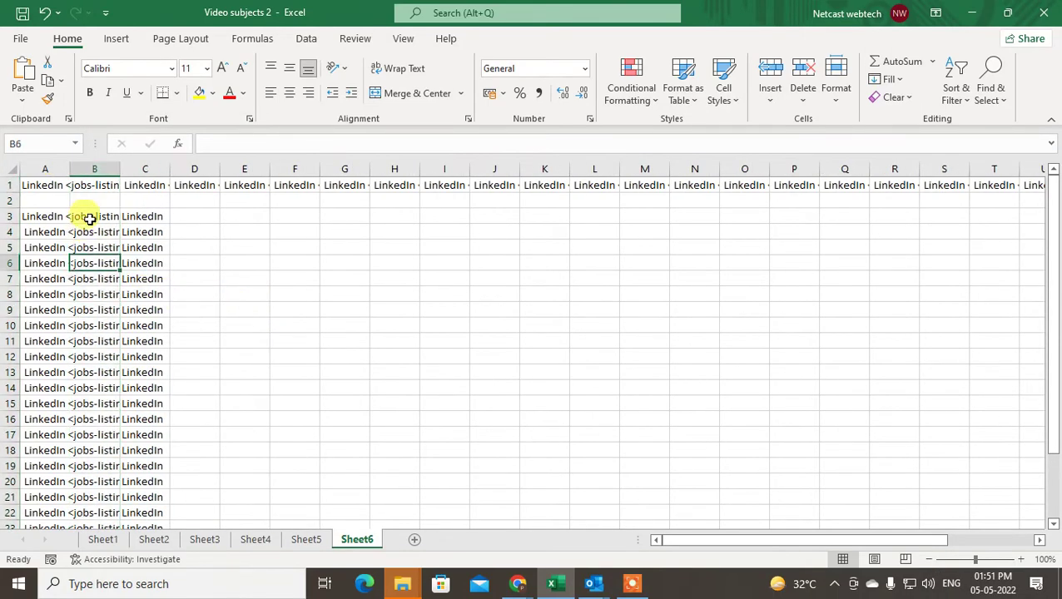
click(90, 218)
click(95, 249)
click(90, 217)
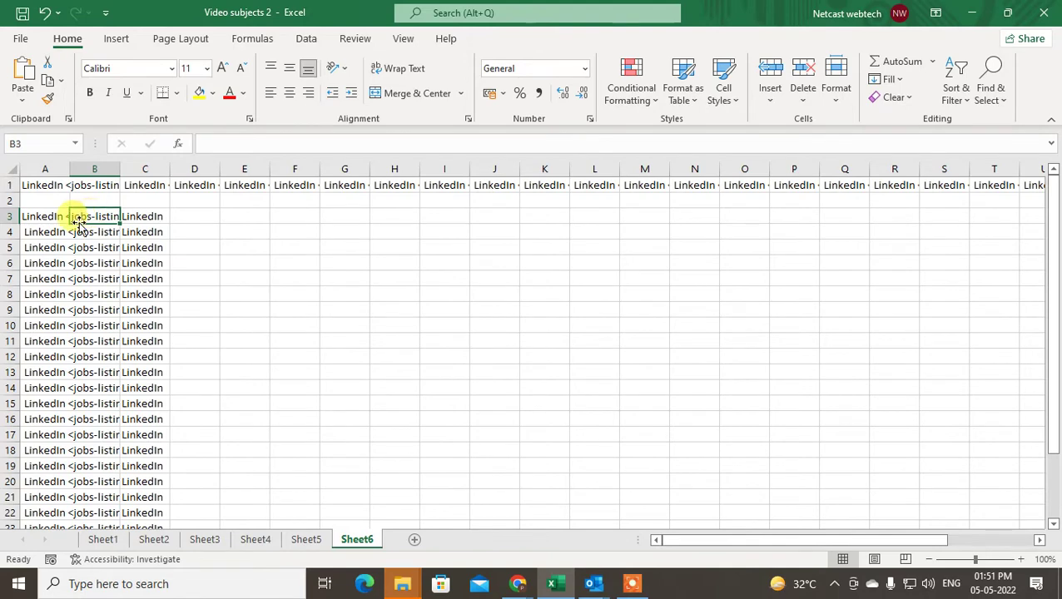
click(48, 215)
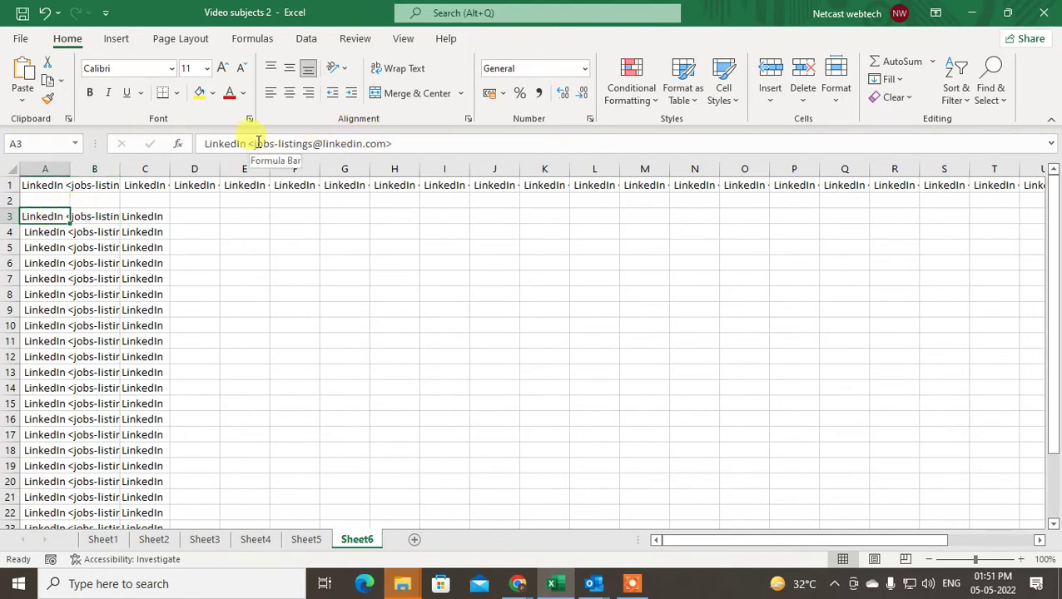
drag(254, 143, 388, 143)
key(ctrl+c)
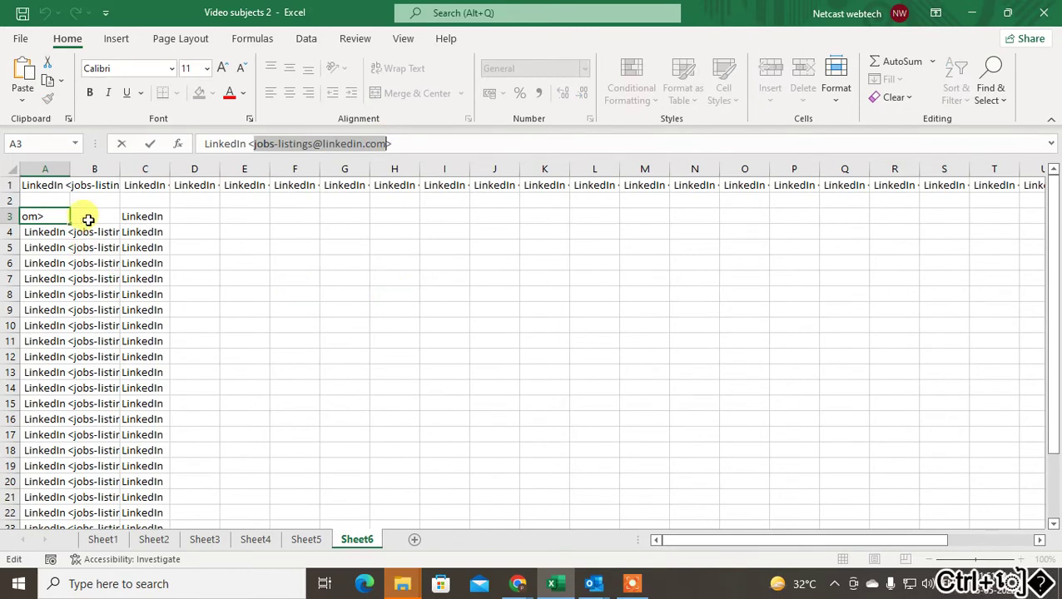
right_click(337, 146)
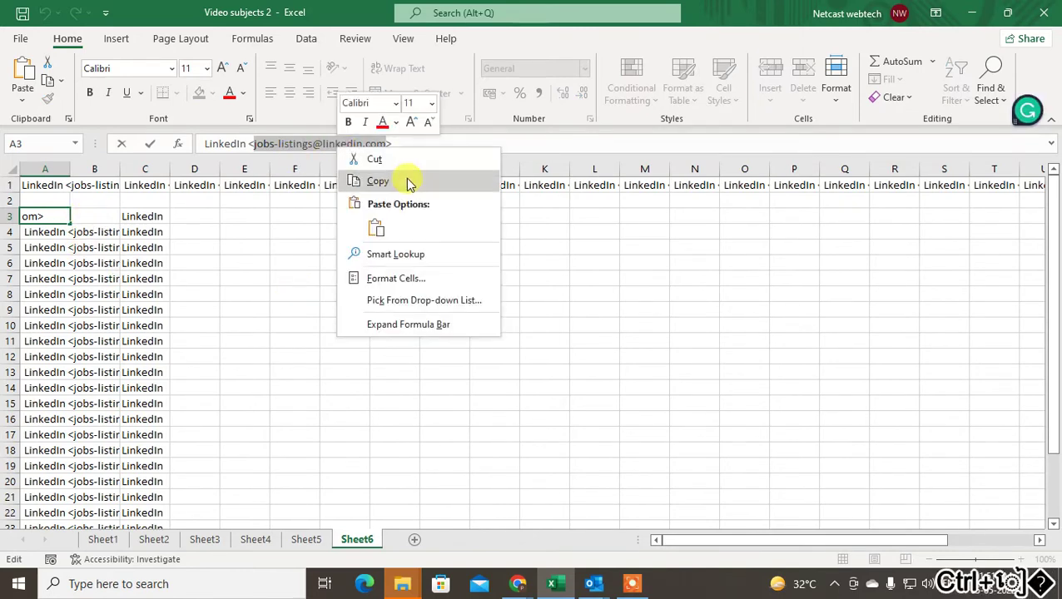
click(406, 180)
key(Escape)
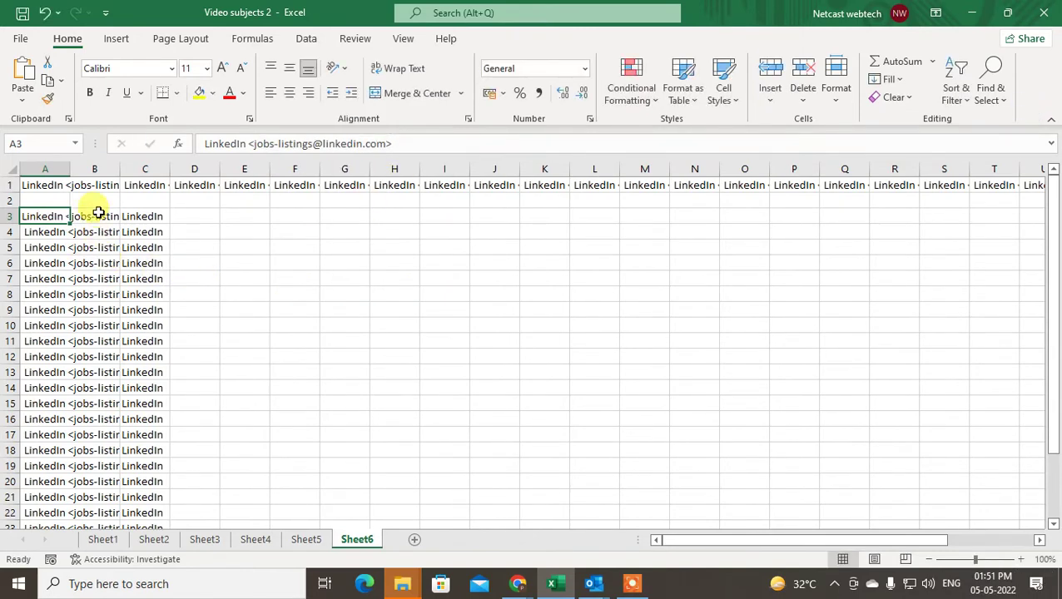
click(100, 213)
Copy only the email address between the angle brackets in A3 and paste it into B3.
key(Left)
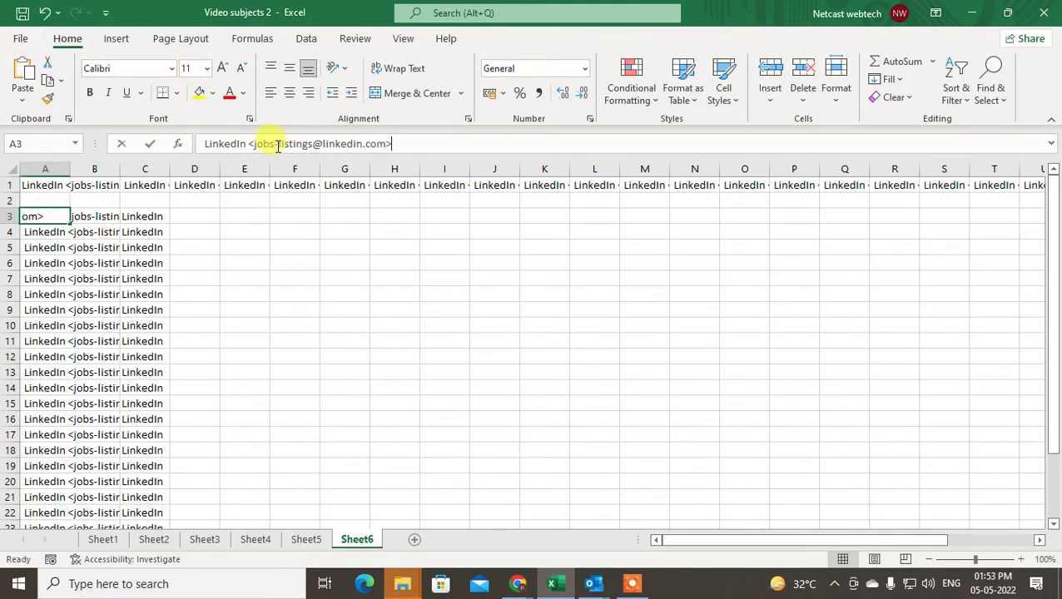
drag(253, 143, 388, 143)
key(ctrl+c)
click(223, 235)
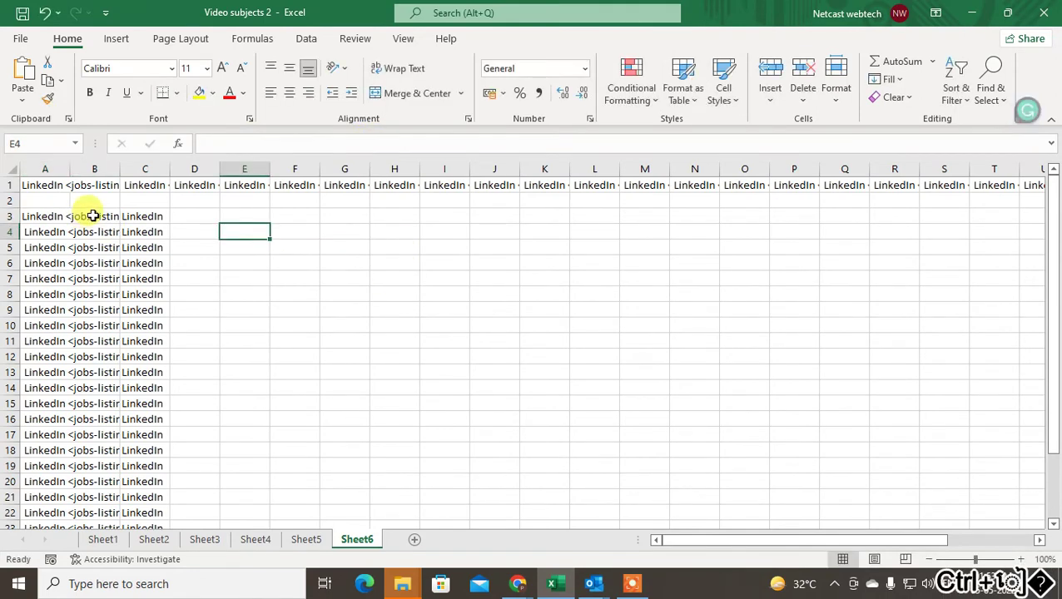
click(93, 216)
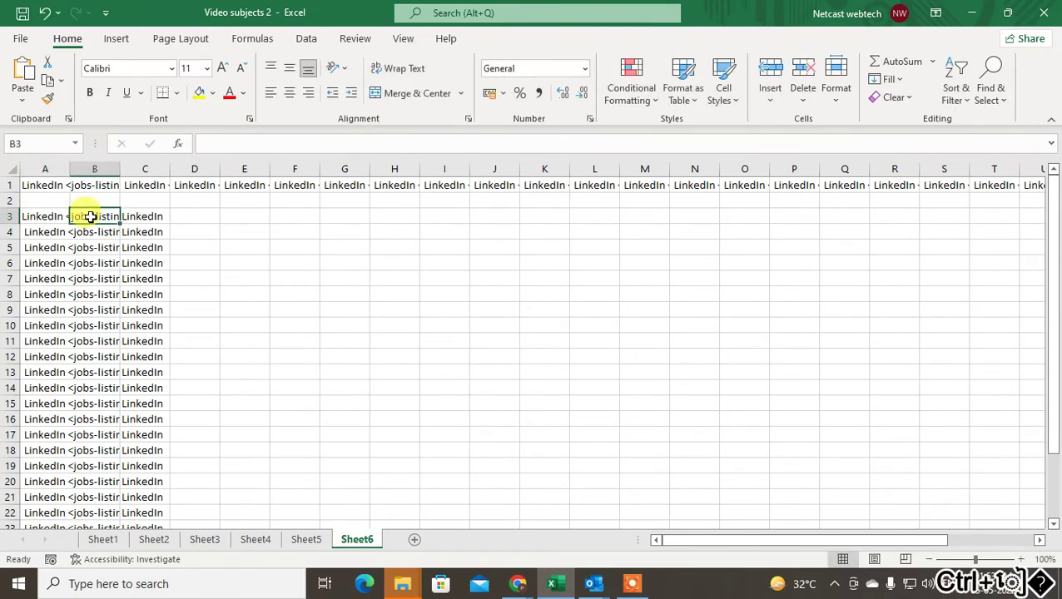
right_click(90, 217)
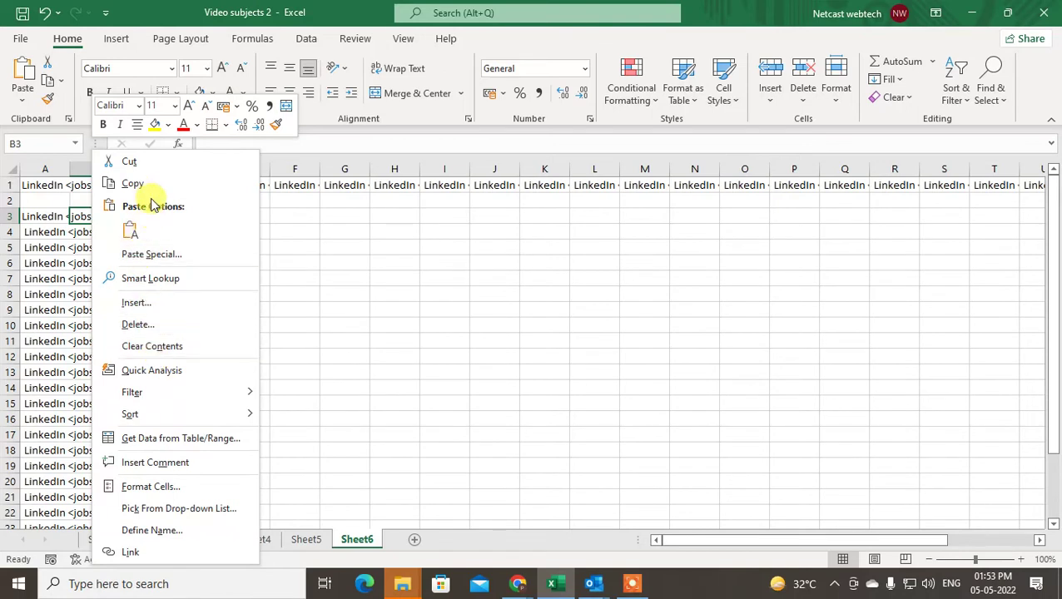
click(131, 232)
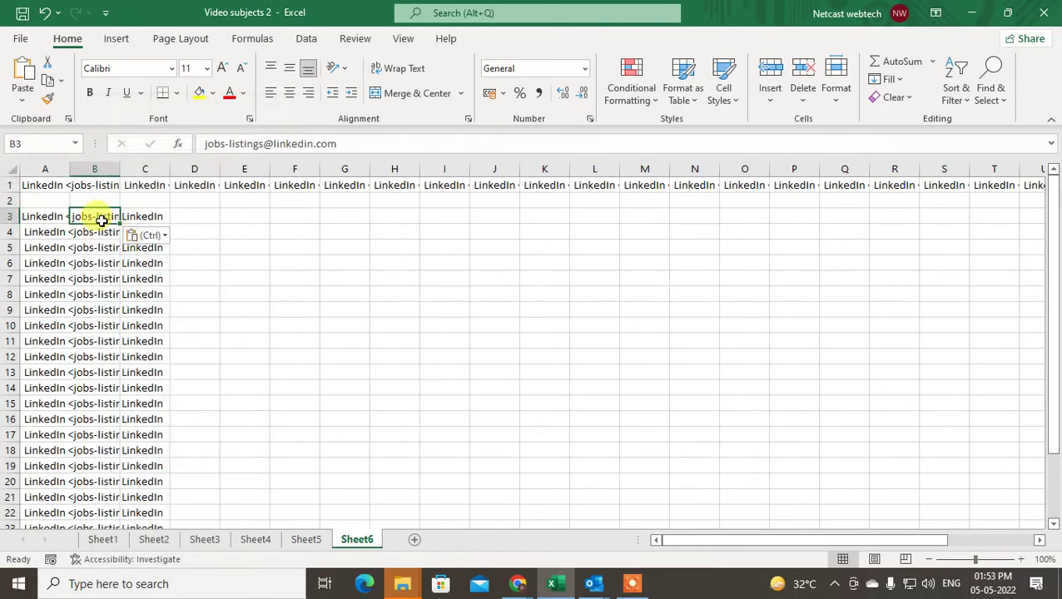
click(47, 215)
click(90, 215)
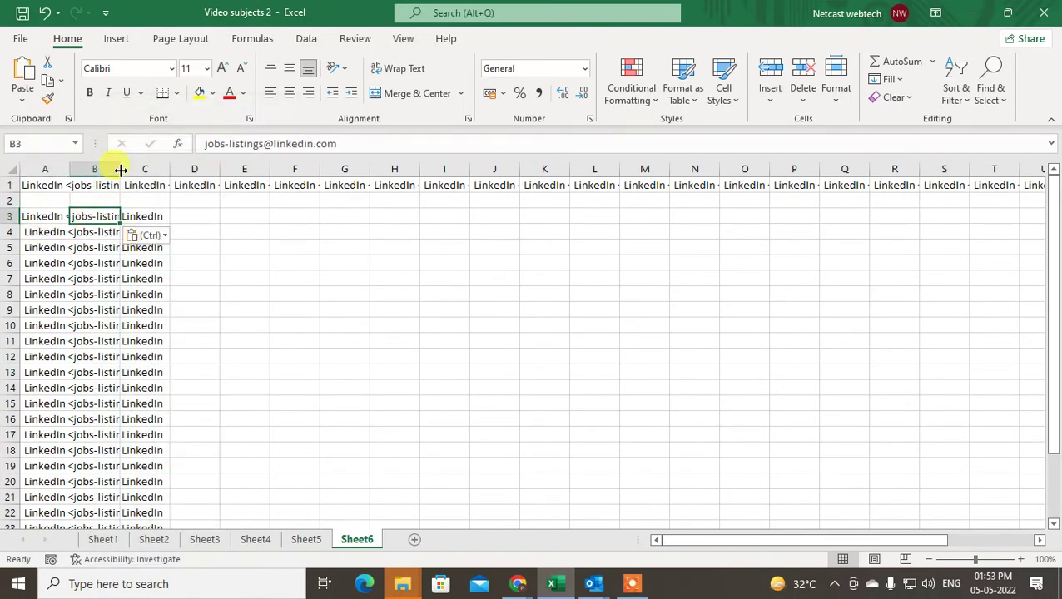
Widen columns A and B so the full entries and email addresses fit inside their cells.
drag(121, 170, 275, 170)
drag(70, 169, 222, 170)
click(333, 248)
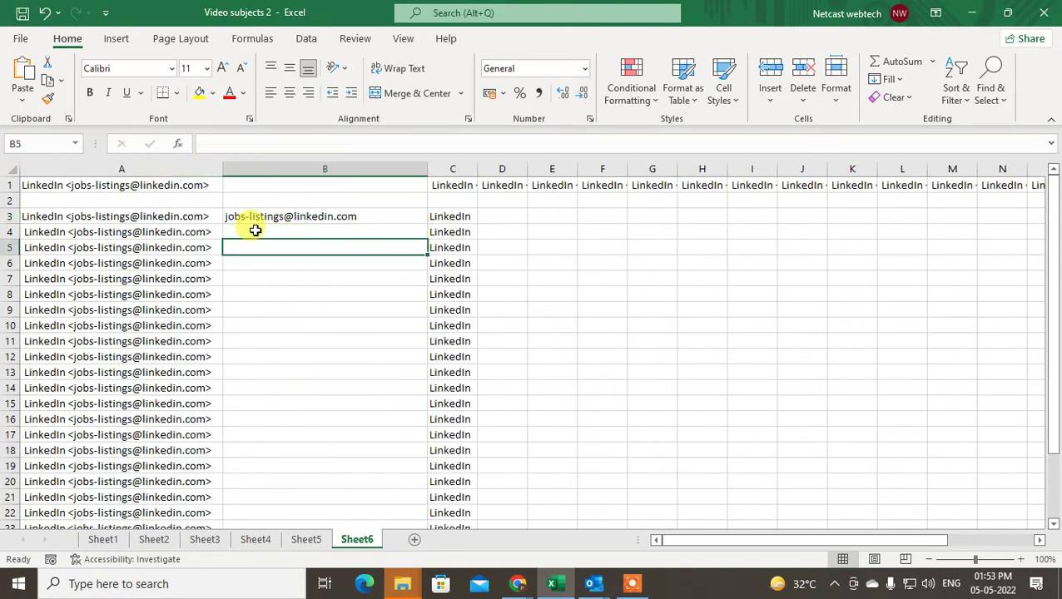
click(258, 232)
click(261, 215)
click(306, 235)
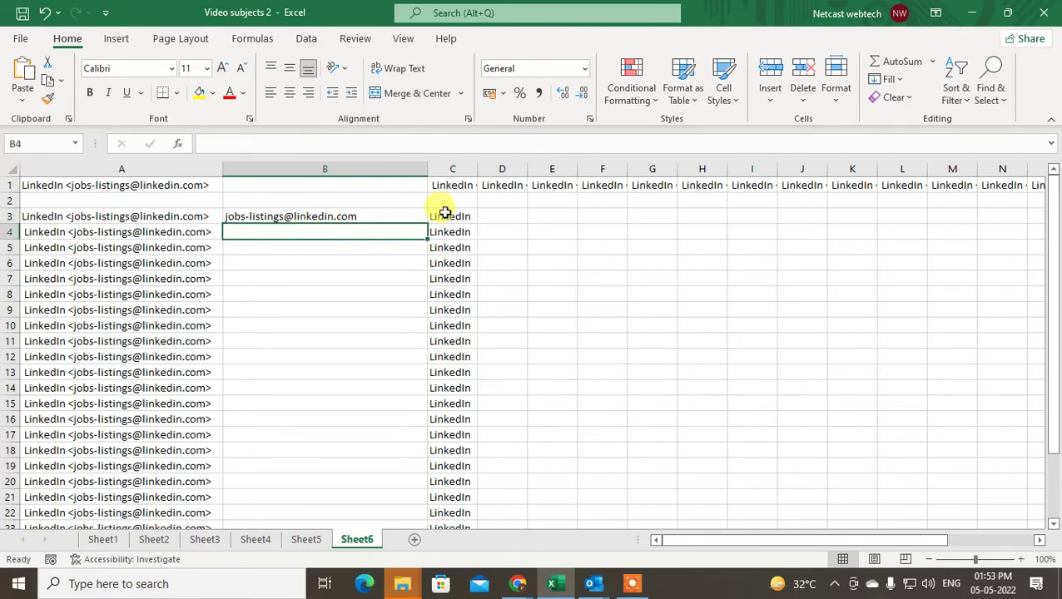
Flash Fill the email addresses down column B from the example in B3, and check the list to its end.
click(349, 213)
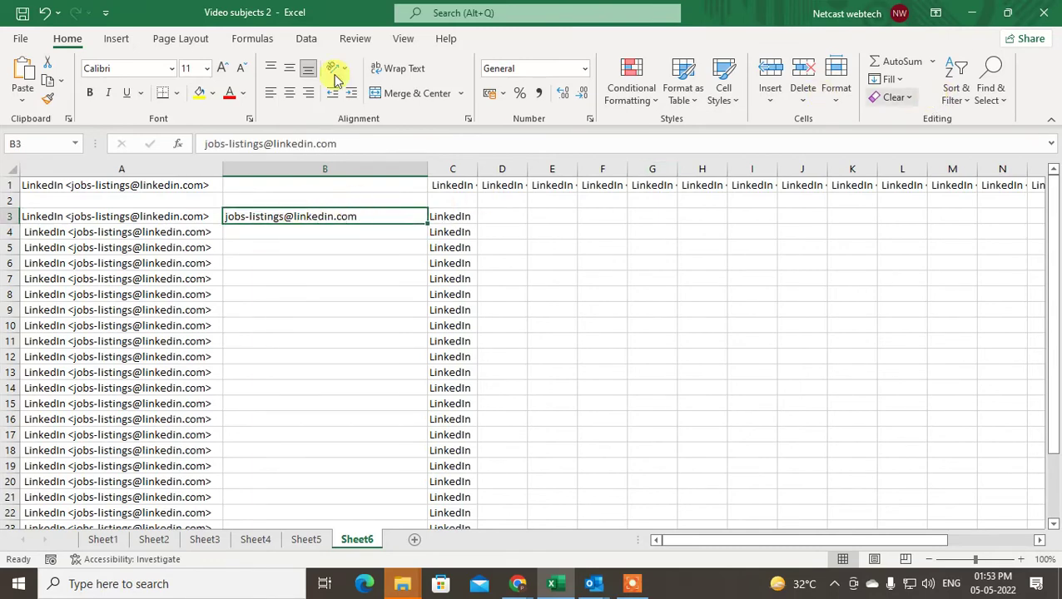
click(892, 79)
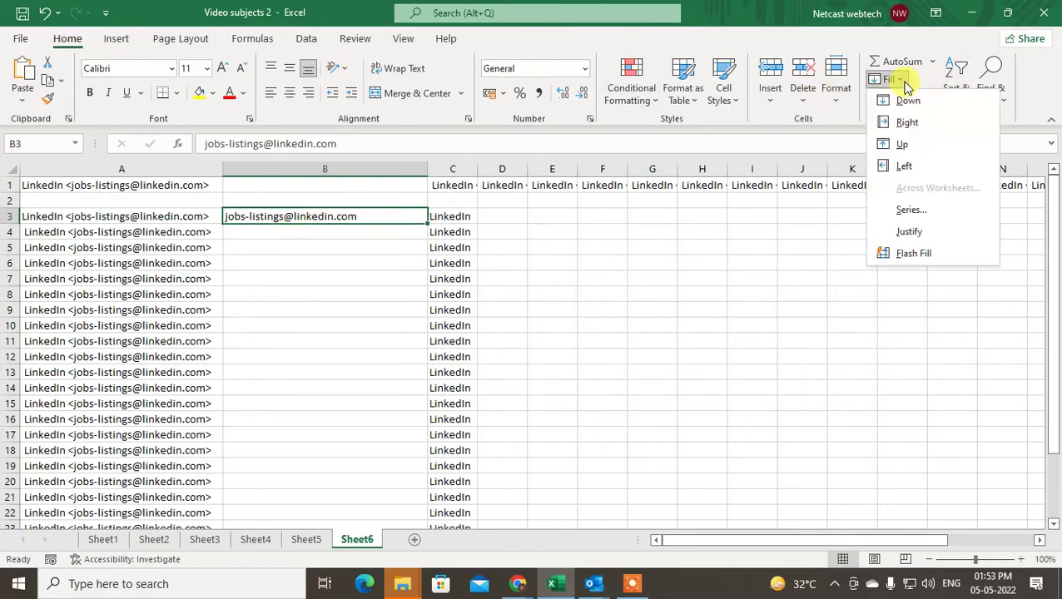
click(913, 252)
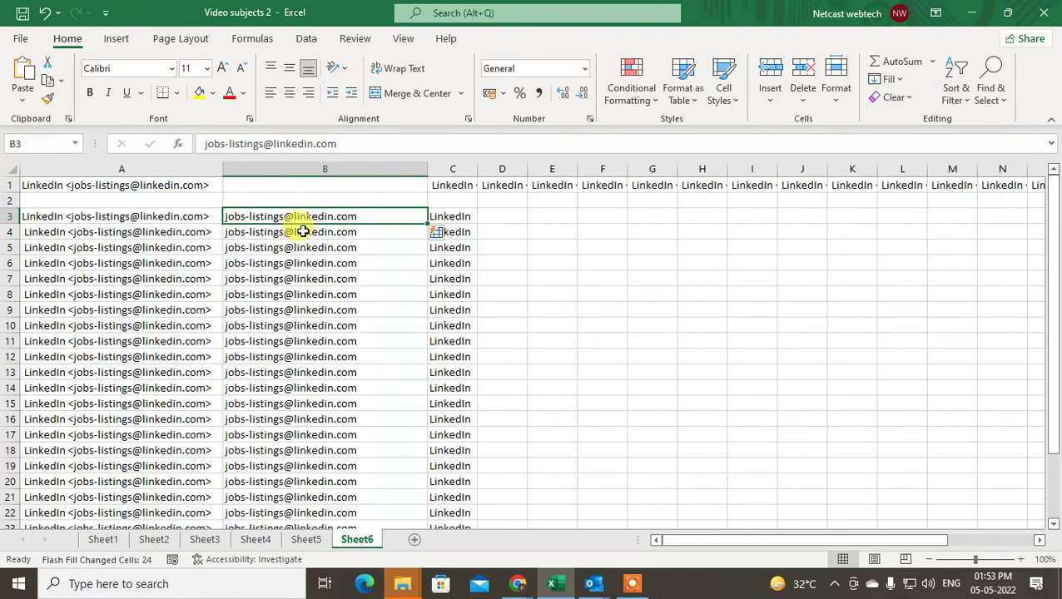
click(329, 314)
scroll(356, 333, down, 1)
scroll(356, 332, down, 8)
scroll(485, 260, up, 9)
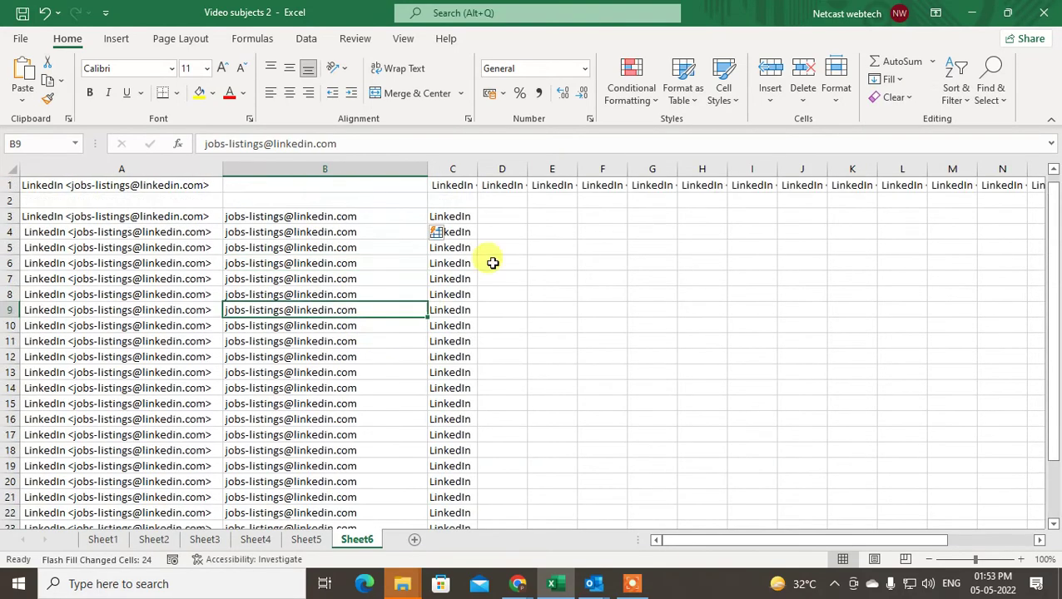
Move the whole list of email addresses from column B to column D, starting at D3 beside the names.
click(455, 217)
click(301, 217)
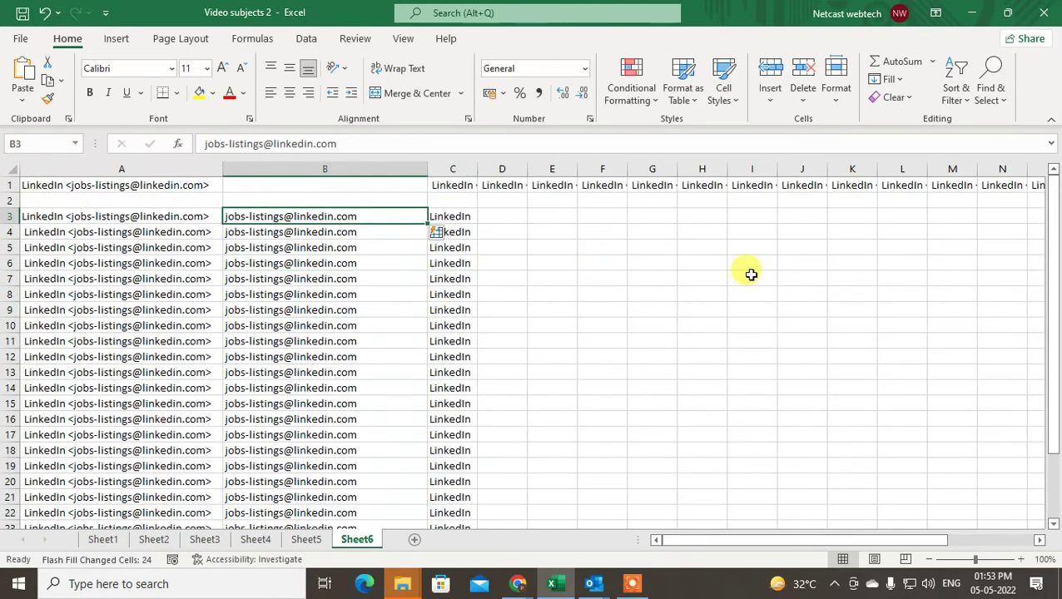
key(ctrl+shift+Down)
key(ctrl+c)
key(ctrl+BackSpace)
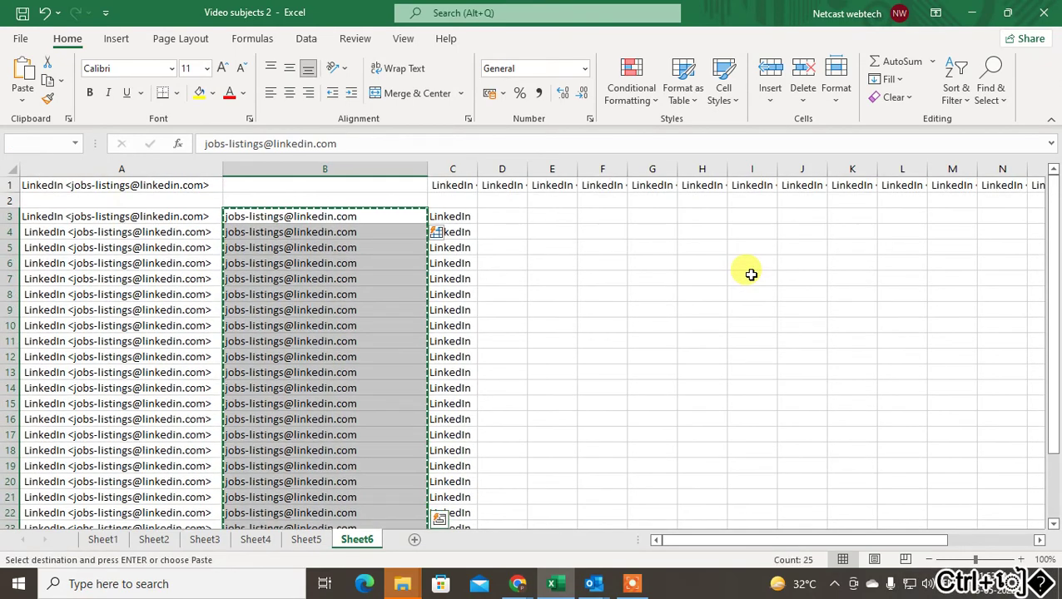
key(Right)
key(Right)
key(ctrl+v)
key(Left)
key(Left)
key(Left)
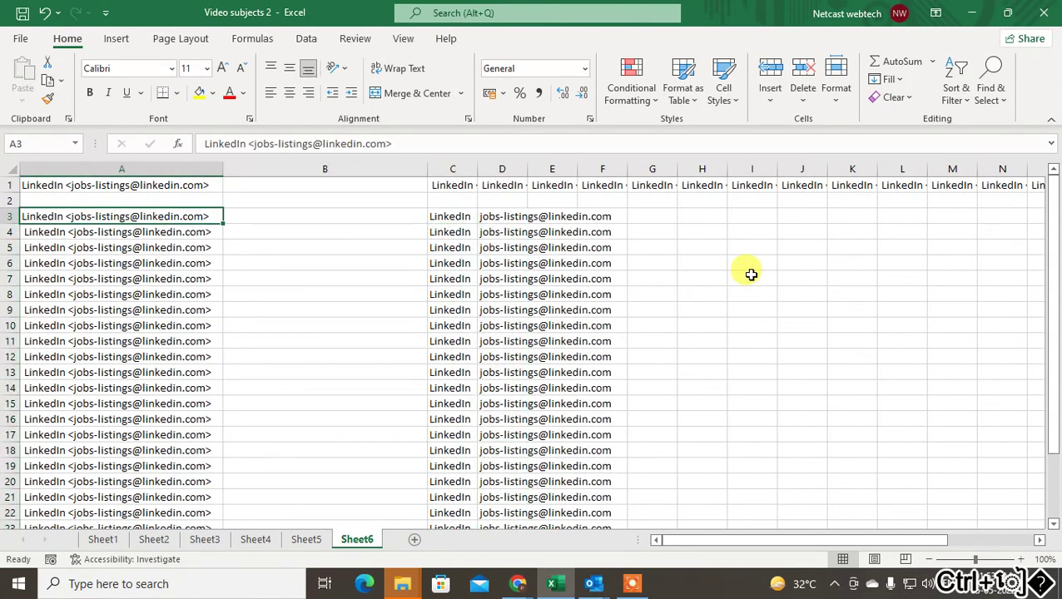
Check the separated entries across row 3 and show the desktop.
key(Right)
key(Right)
key(Left)
key(Left)
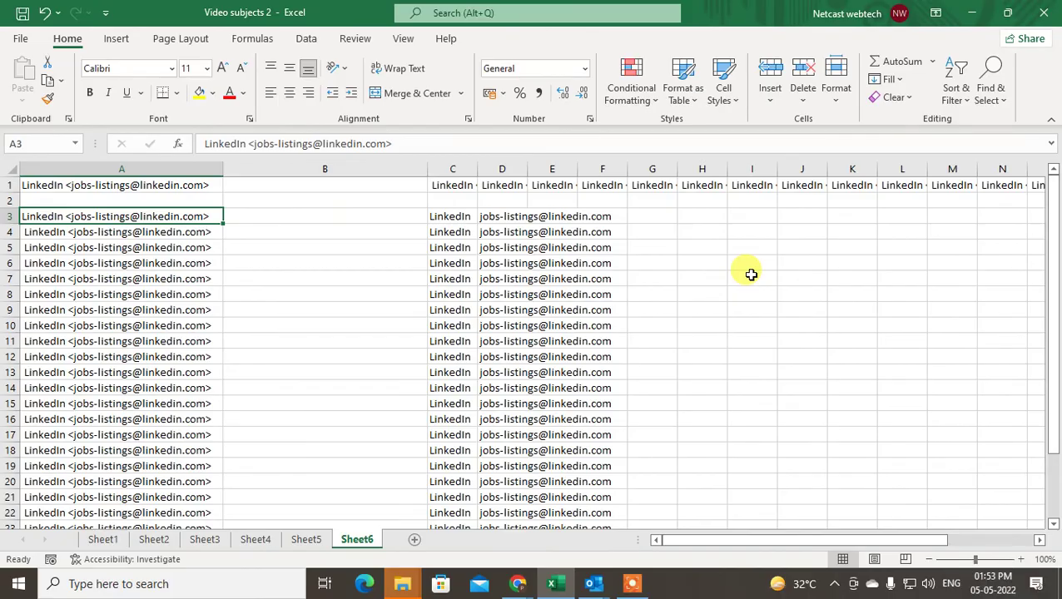
key(super+d)
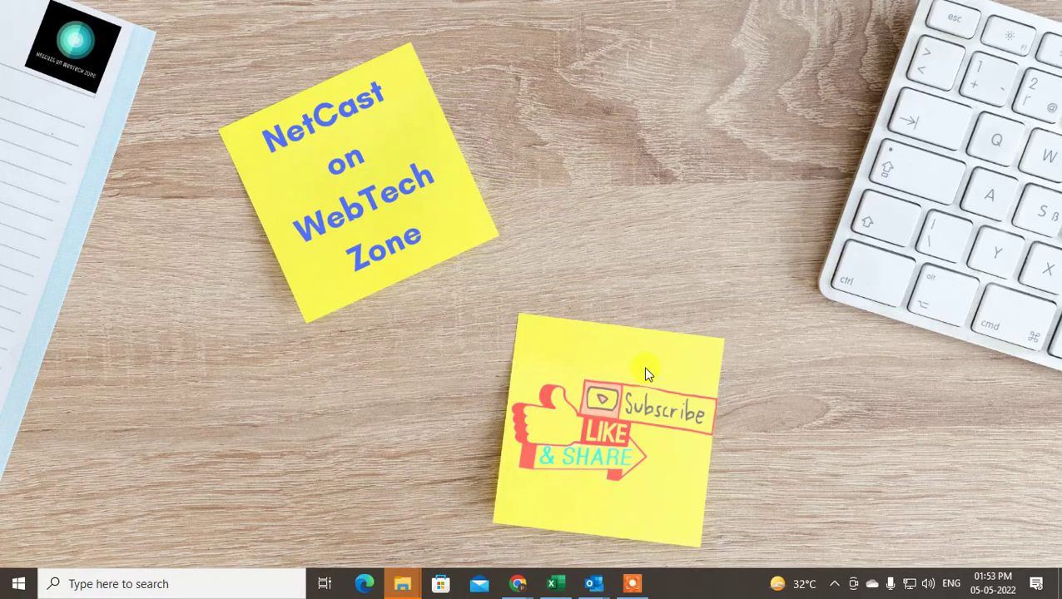